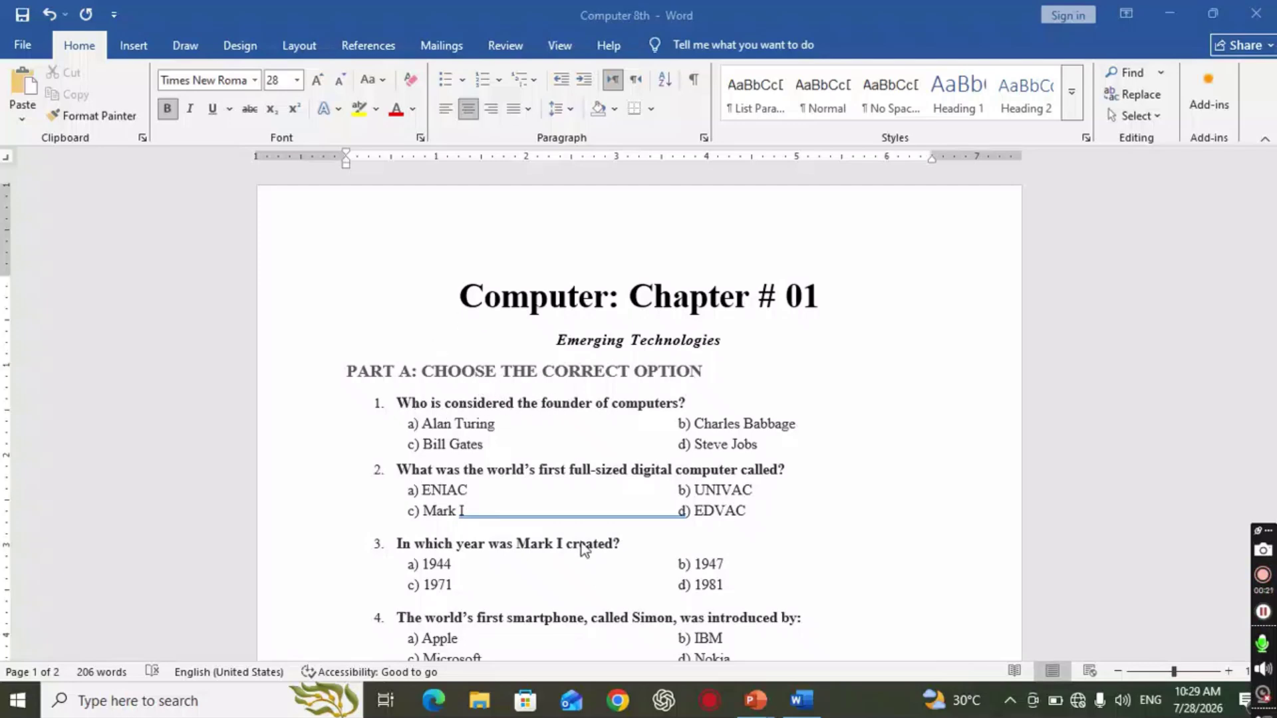
Add the word "computer" on the empty line below the last answer options on page 2
scroll(576, 456, down, 15)
scroll(564, 413, down, 1)
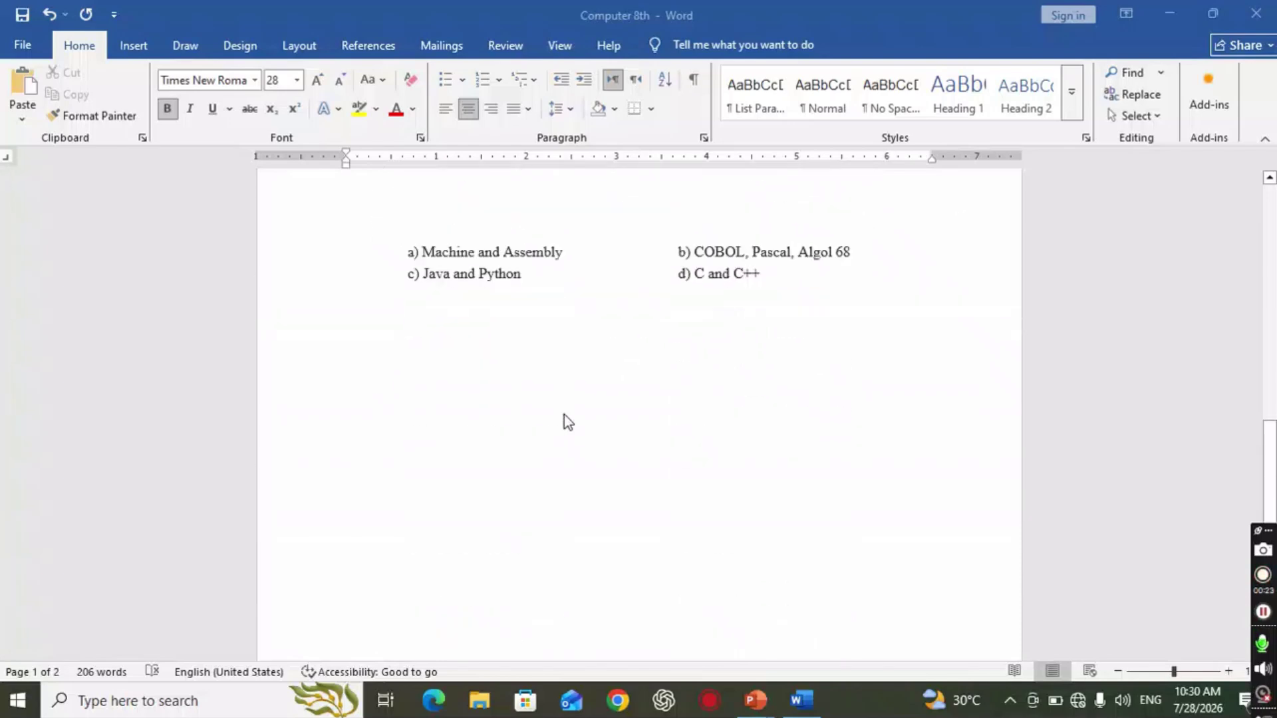
click(824, 299)
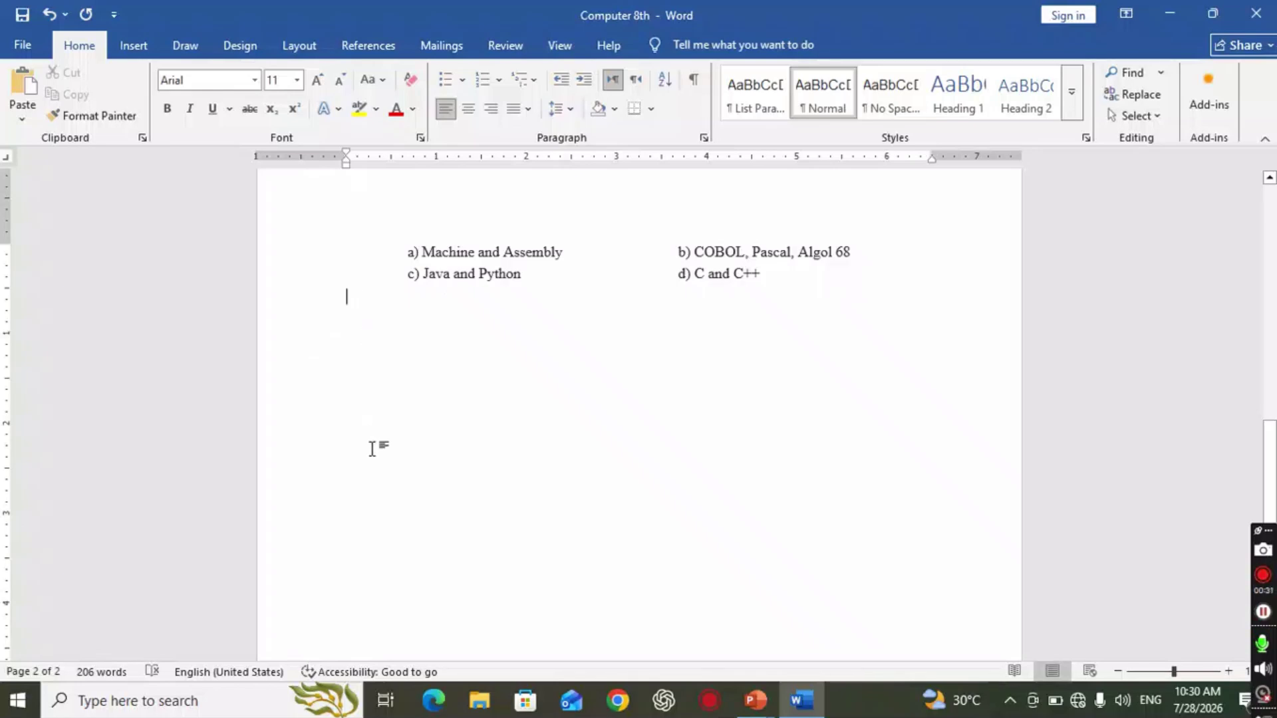
text(comp)
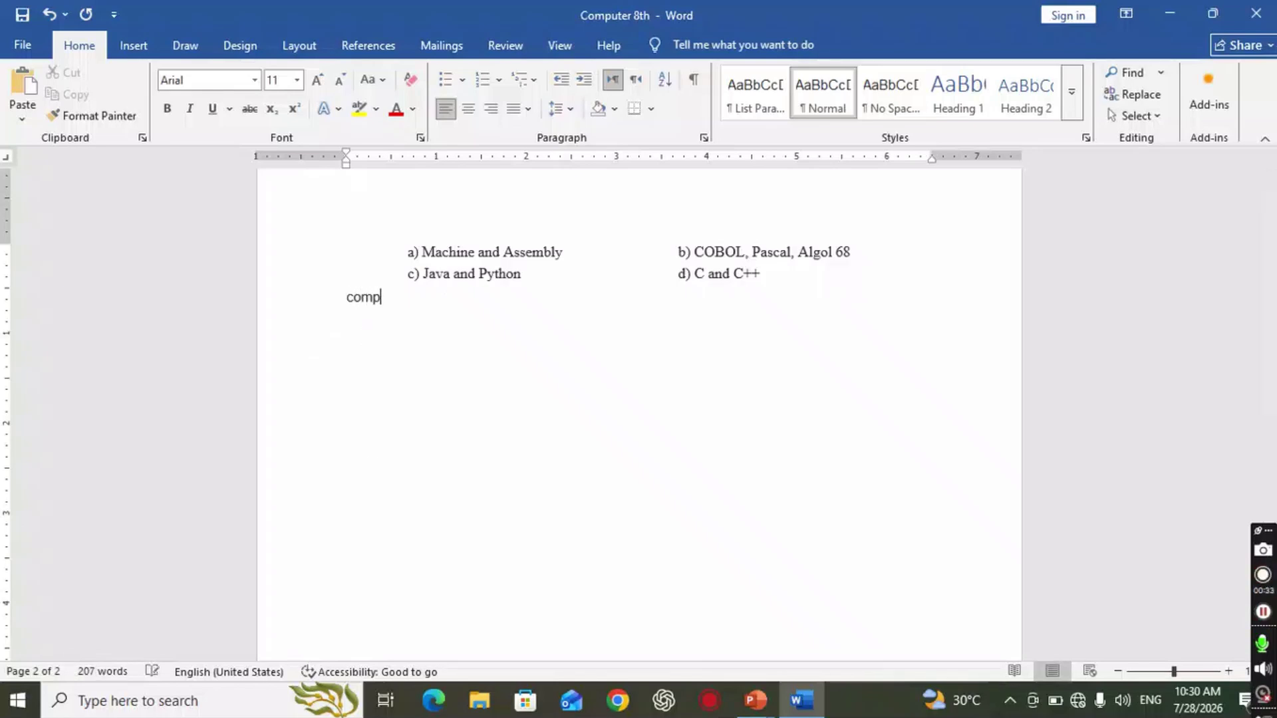
text(uter)
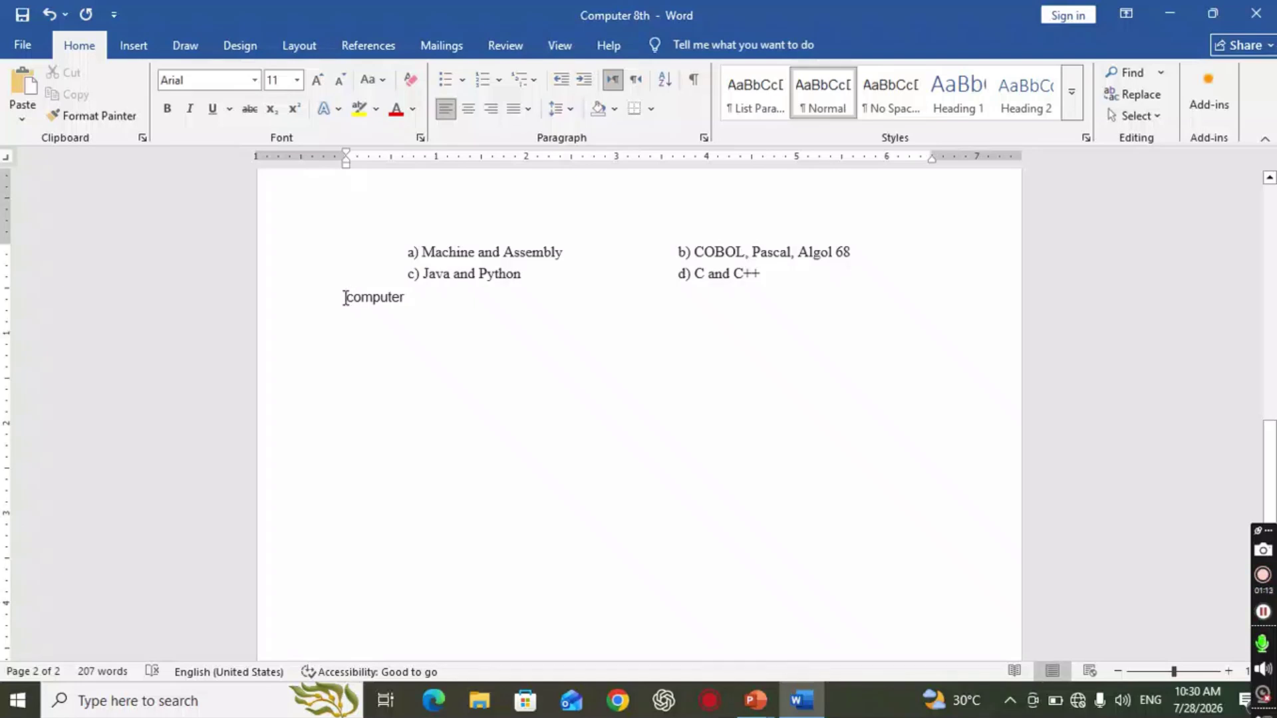
Colour the word "computer" with the blue theme colour and increase its font size to 14
drag(346, 297, 415, 304)
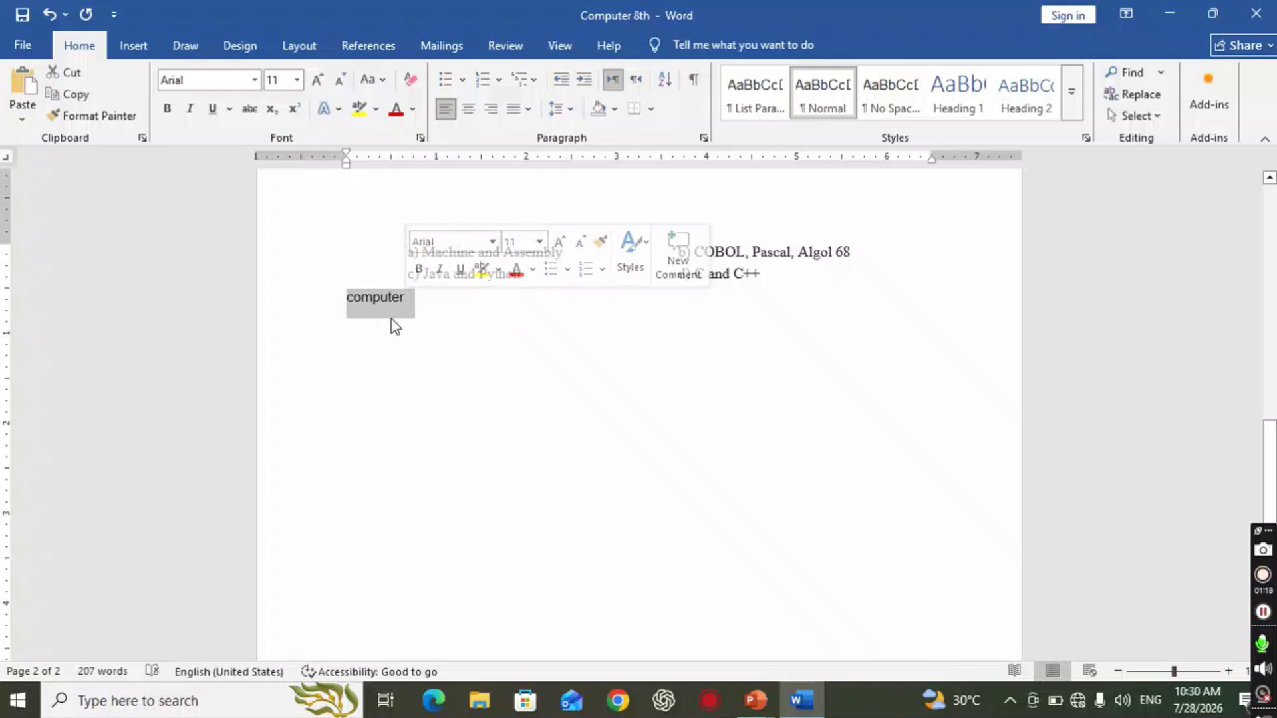
click(413, 112)
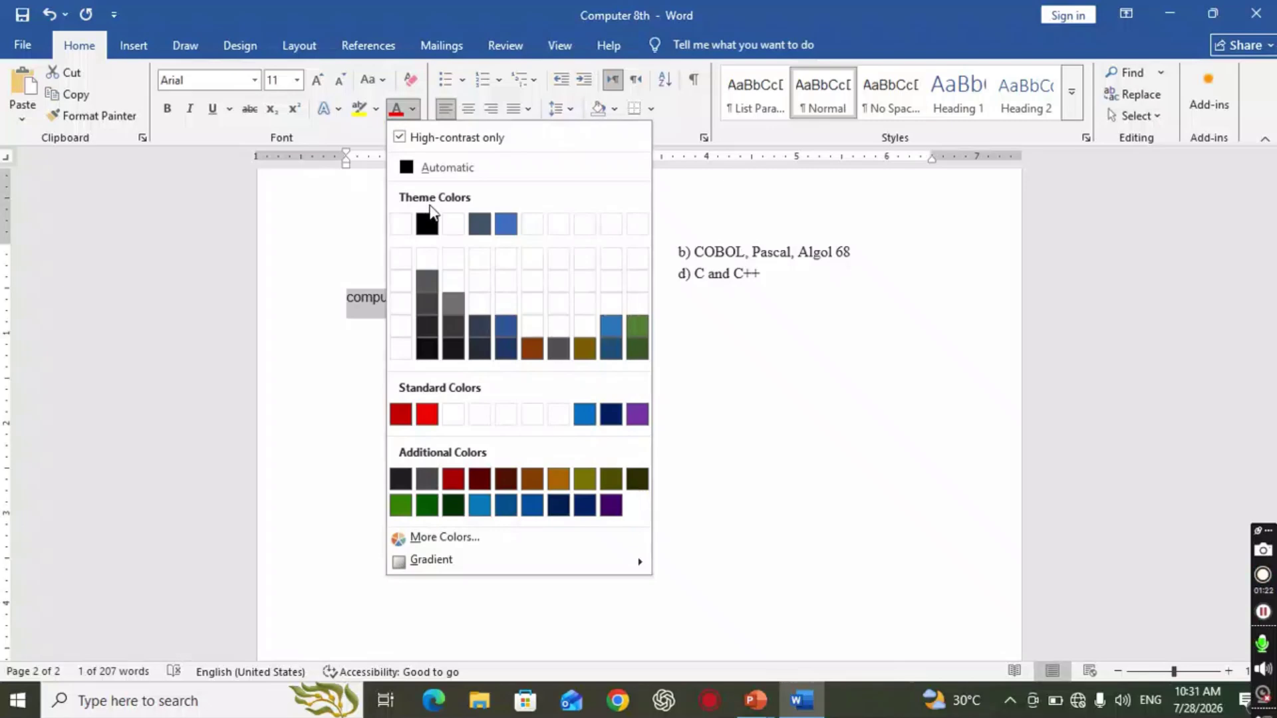
click(502, 233)
click(317, 81)
click(318, 81)
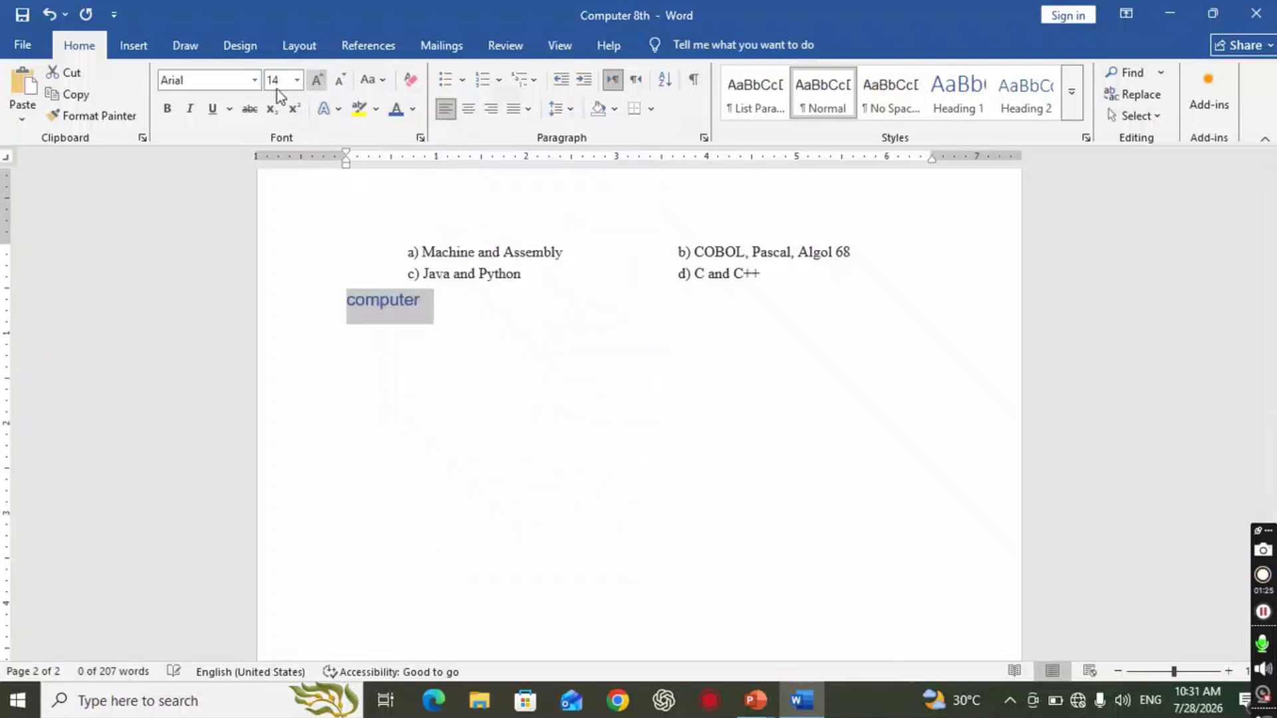
Set the word "computer" in Times New Roman and make it bold and underlined
click(254, 79)
click(268, 174)
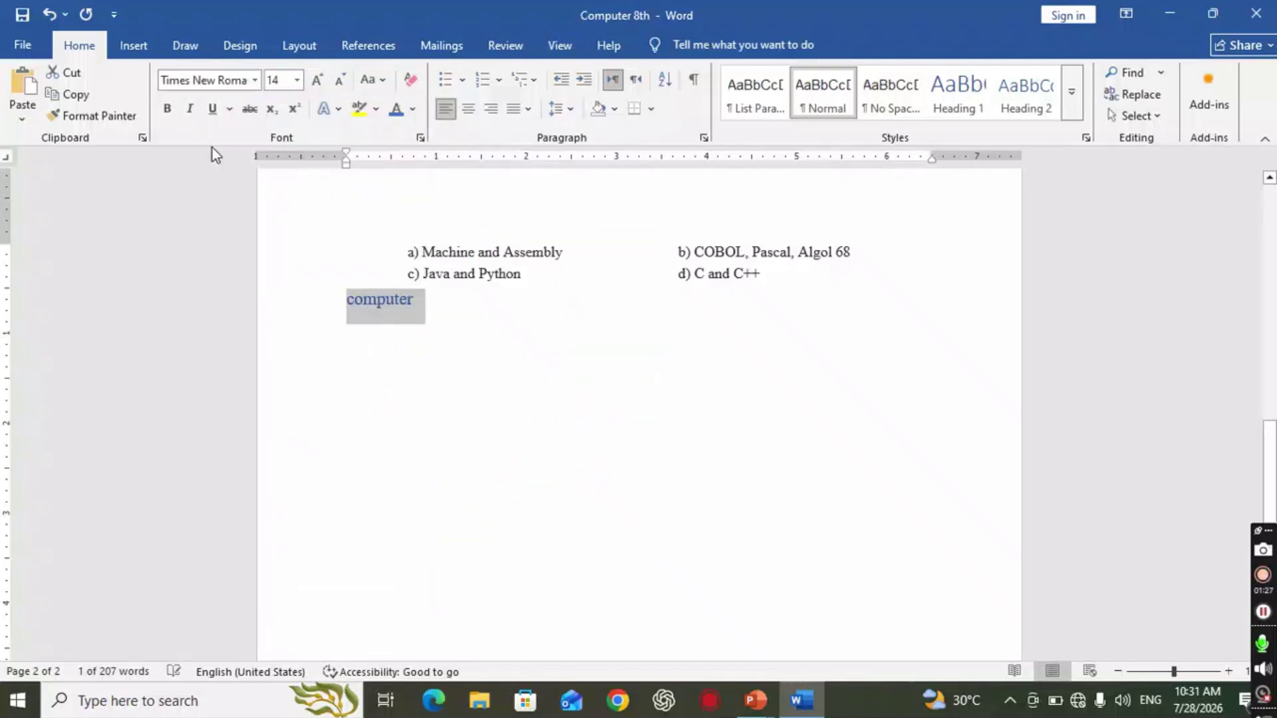
click(168, 108)
click(212, 109)
click(421, 310)
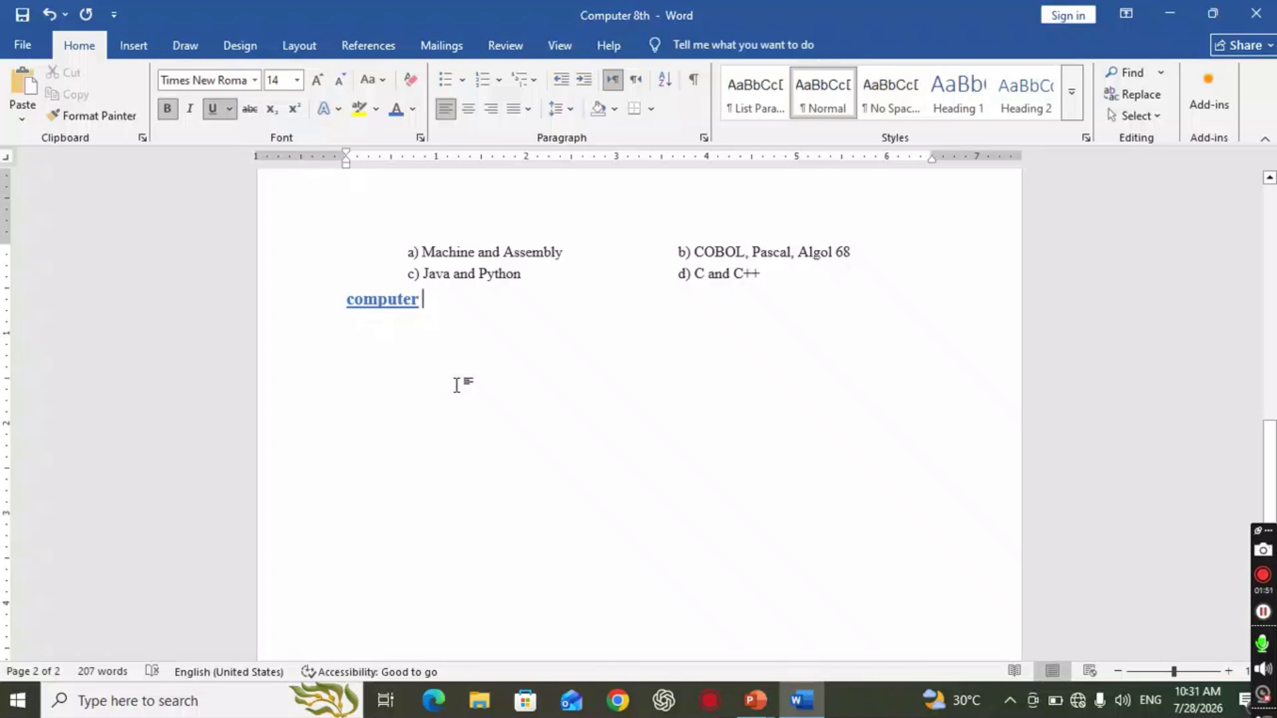
Extend a selection backwards character by character from the end of "computer" up to "C++" on the line above, and clear it
key(shift+Left)
key(shift+Left)
key(shift+Left)
key(shift+Left)
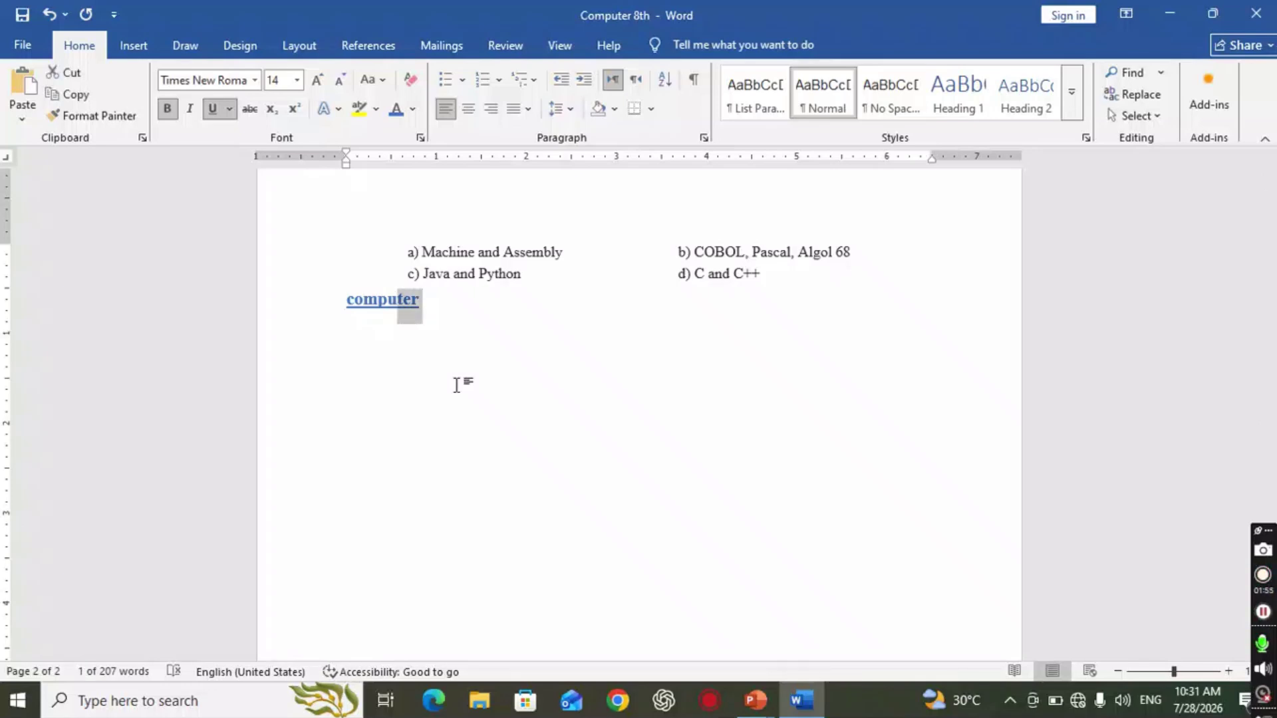
key(shift+Left)
key(shift+Left)
key(shift+Left)
key(shift+Left)
key(shift+Left)
key(shift+Left)
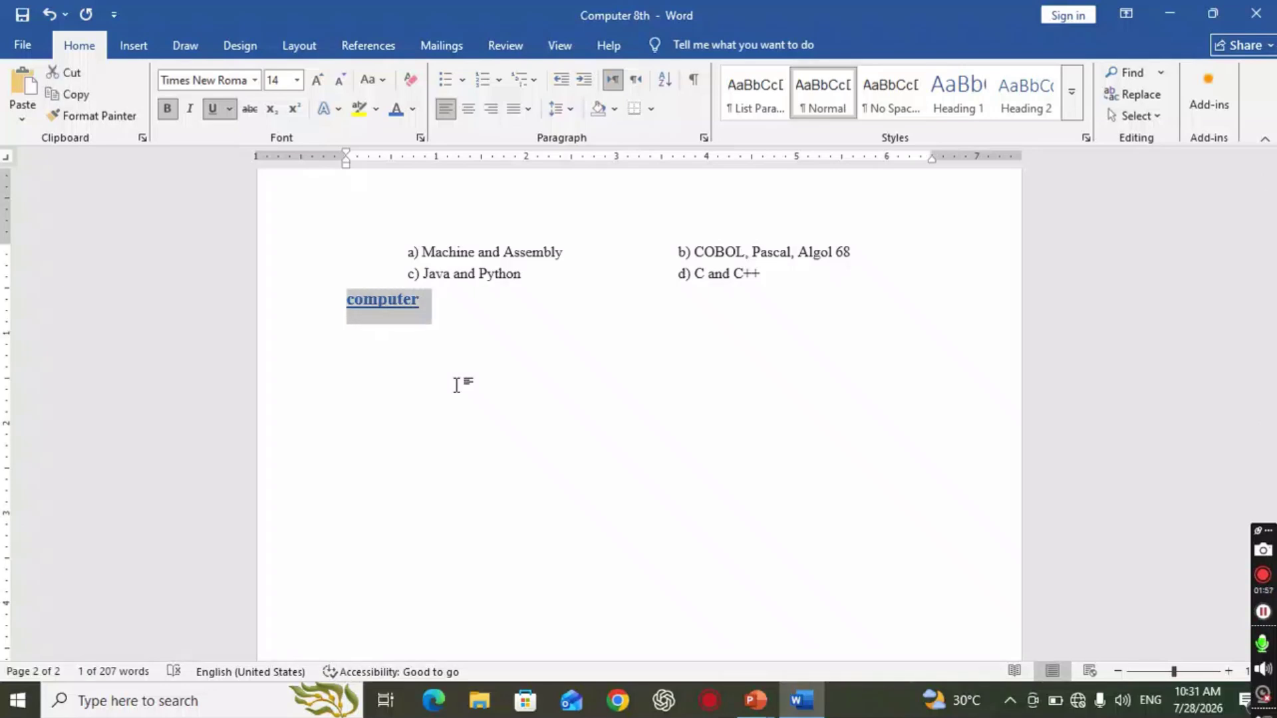
key(shift+Left)
key(shift+Left)
key(shift+Left)
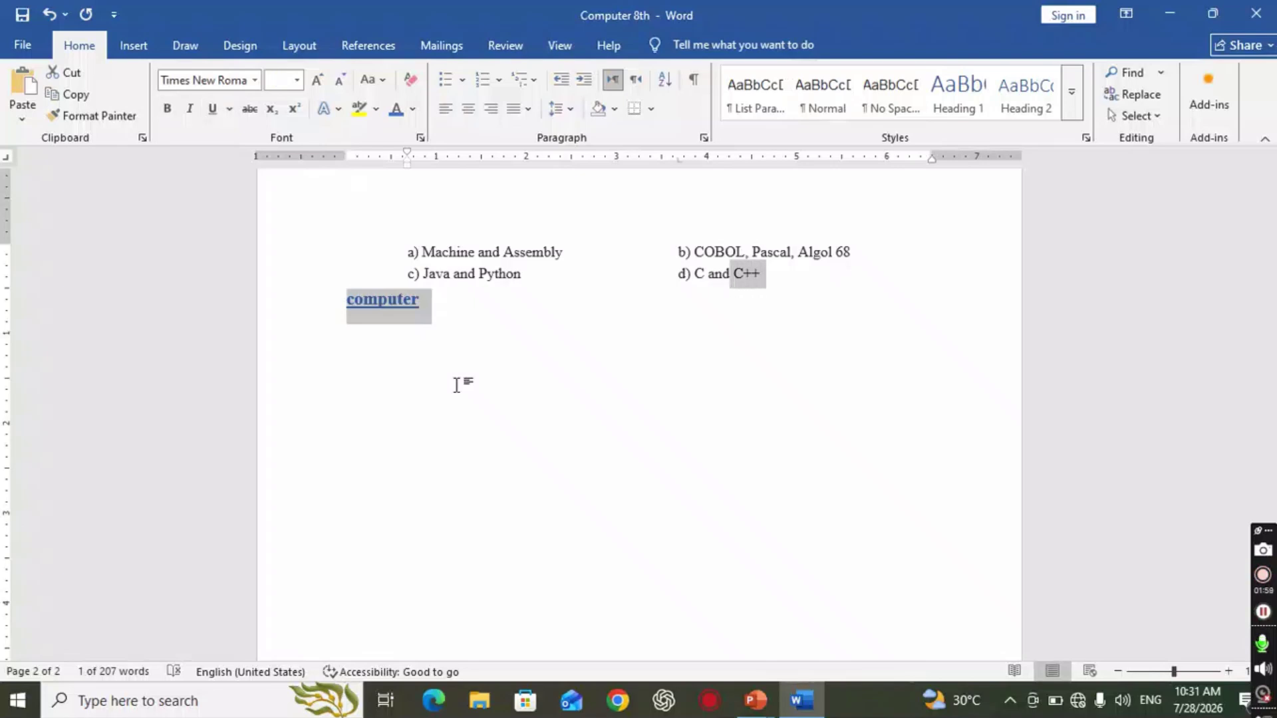
click(453, 316)
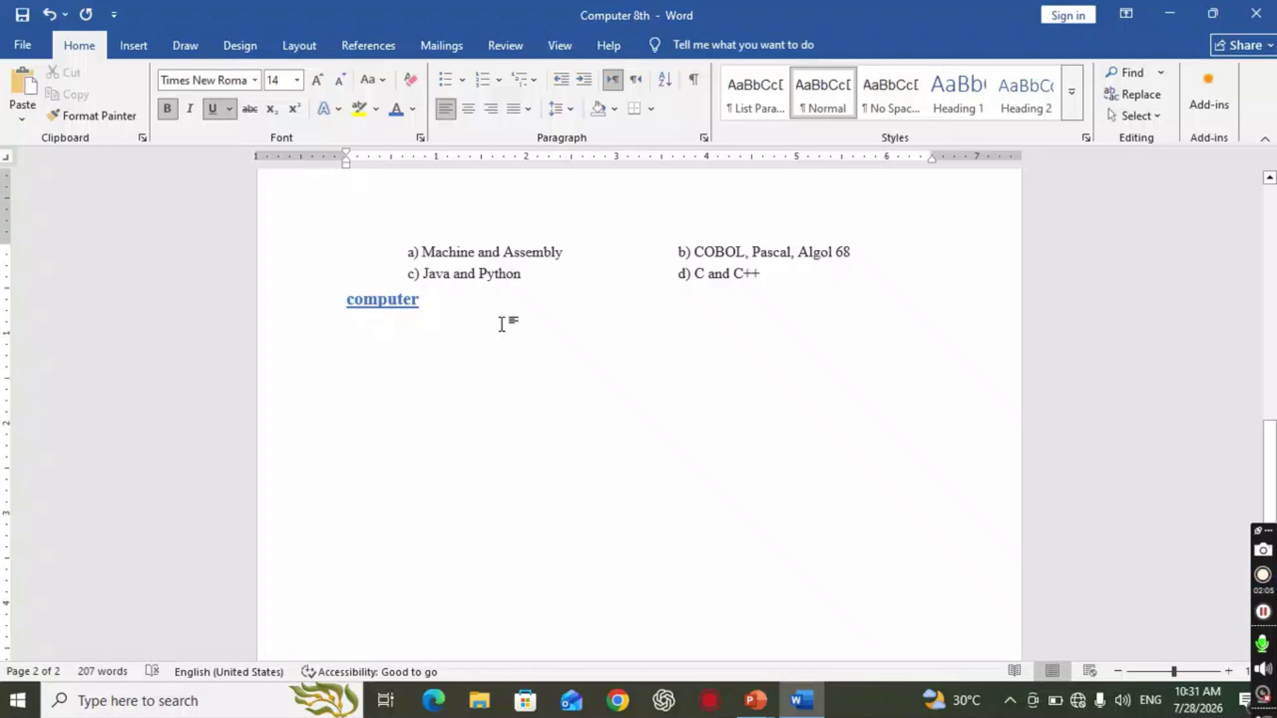
Select the answer text from "Machine and Assembly" to "Java and Python" and clear the selection
scroll(485, 273, up, 3)
scroll(485, 274, down, 2)
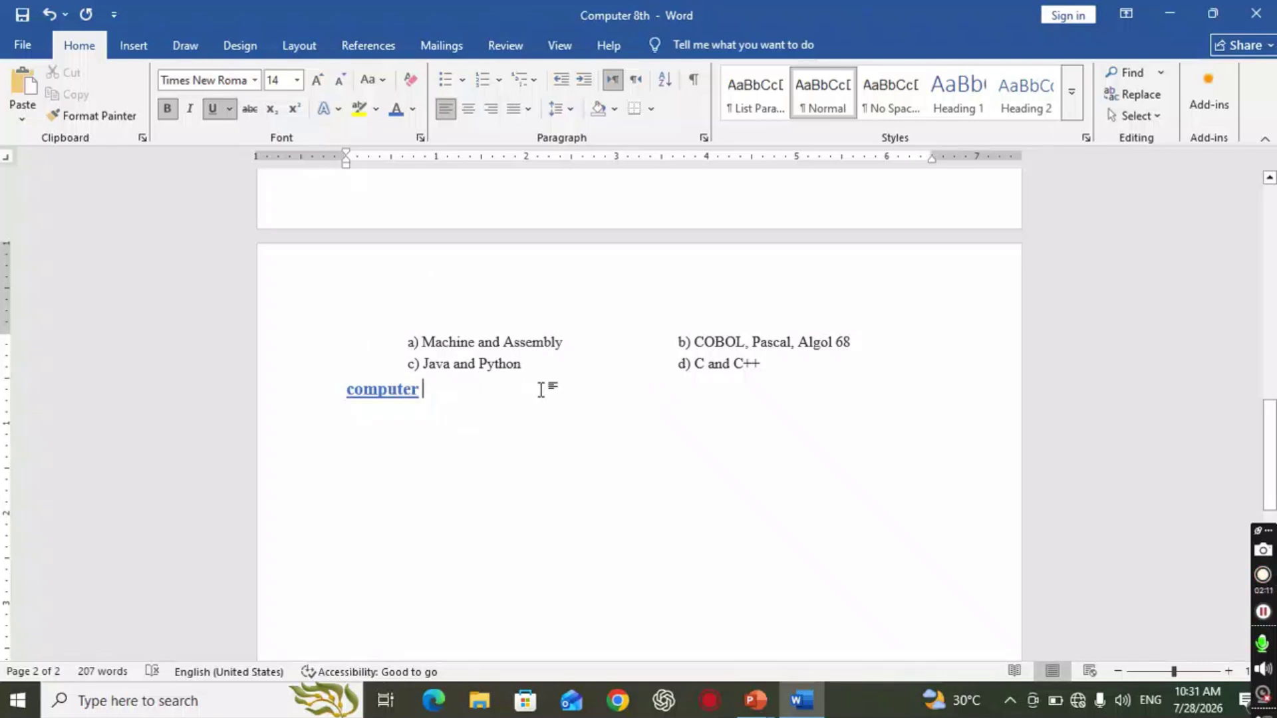
click(427, 342)
drag(432, 346, 531, 371)
click(476, 406)
Select the text of the whole document, look through the highlighted pages, and clear the selection
key(shift+Up)
key(shift+Up)
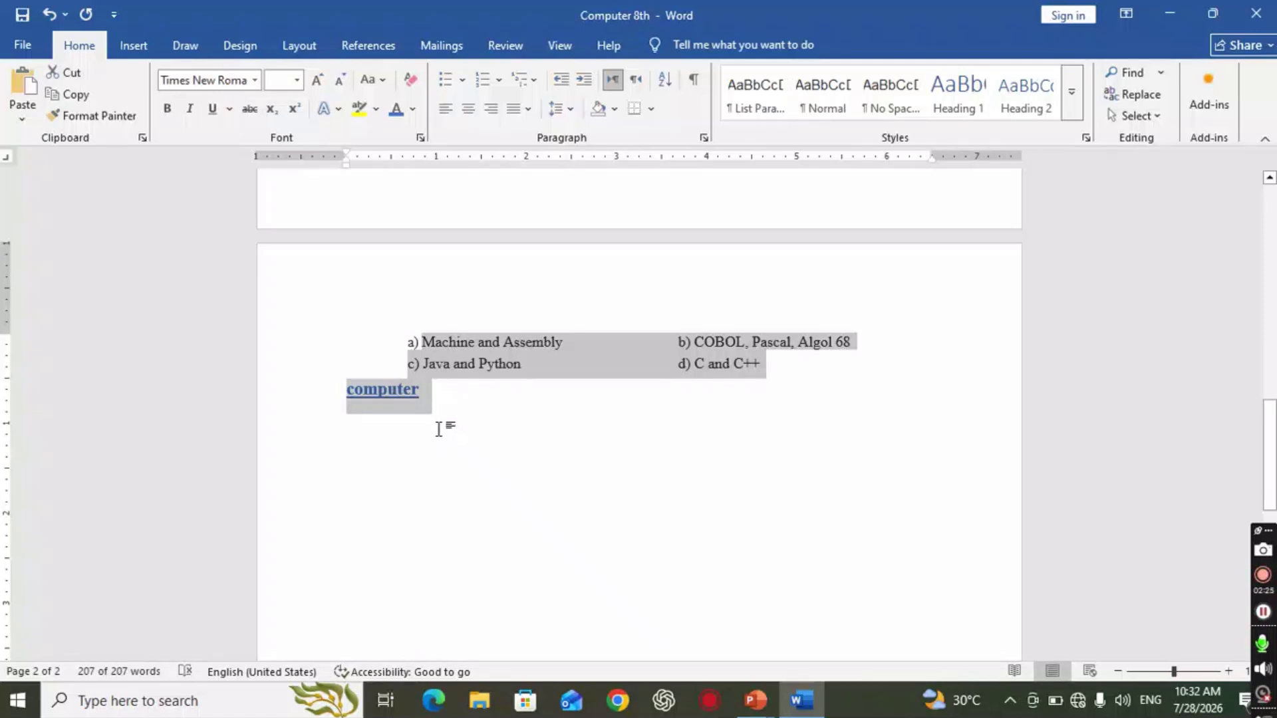
scroll(496, 399, up, 15)
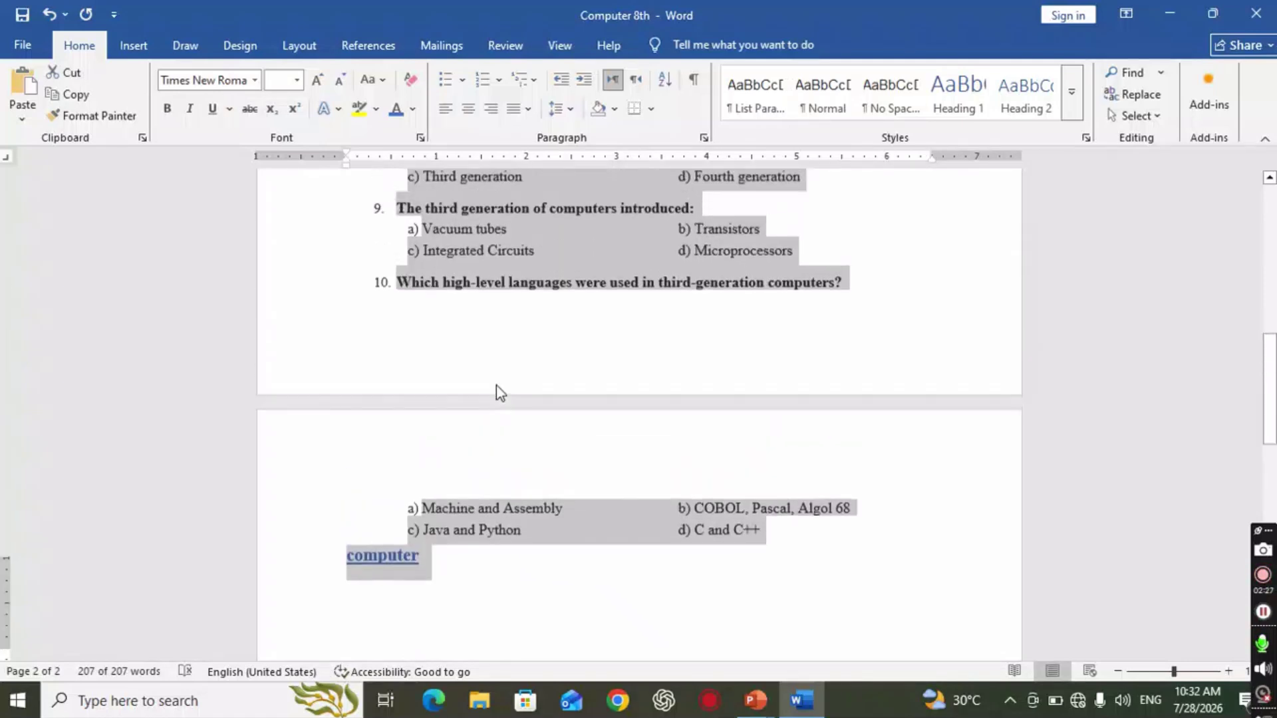
scroll(528, 420, down, 15)
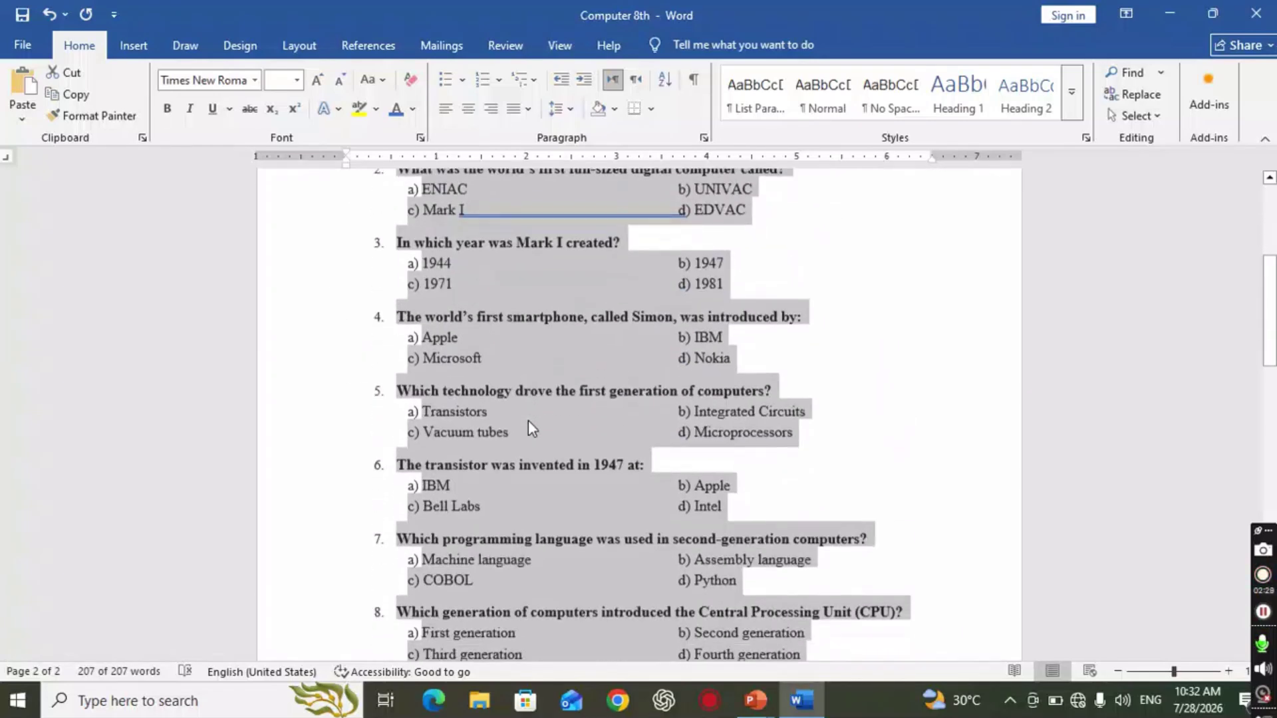
click(490, 376)
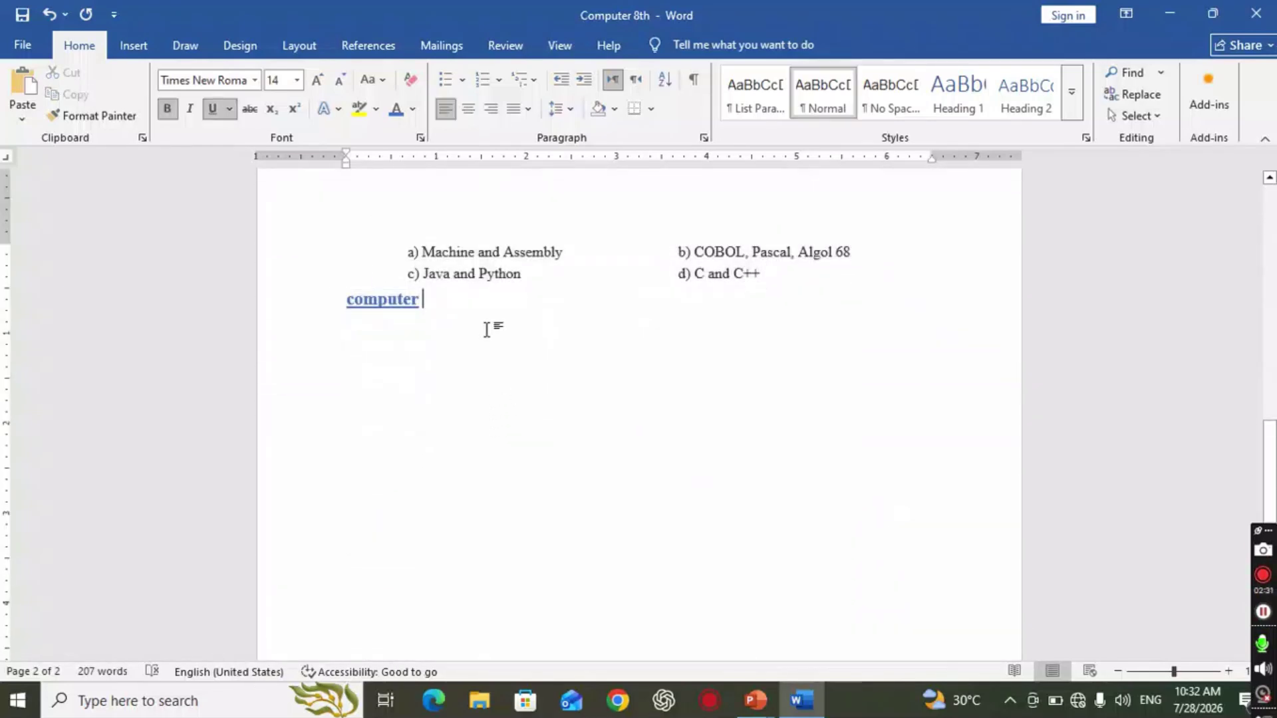
Select the word "computer" from its first character to the end of its line and copy it
scroll(491, 322, up, 3)
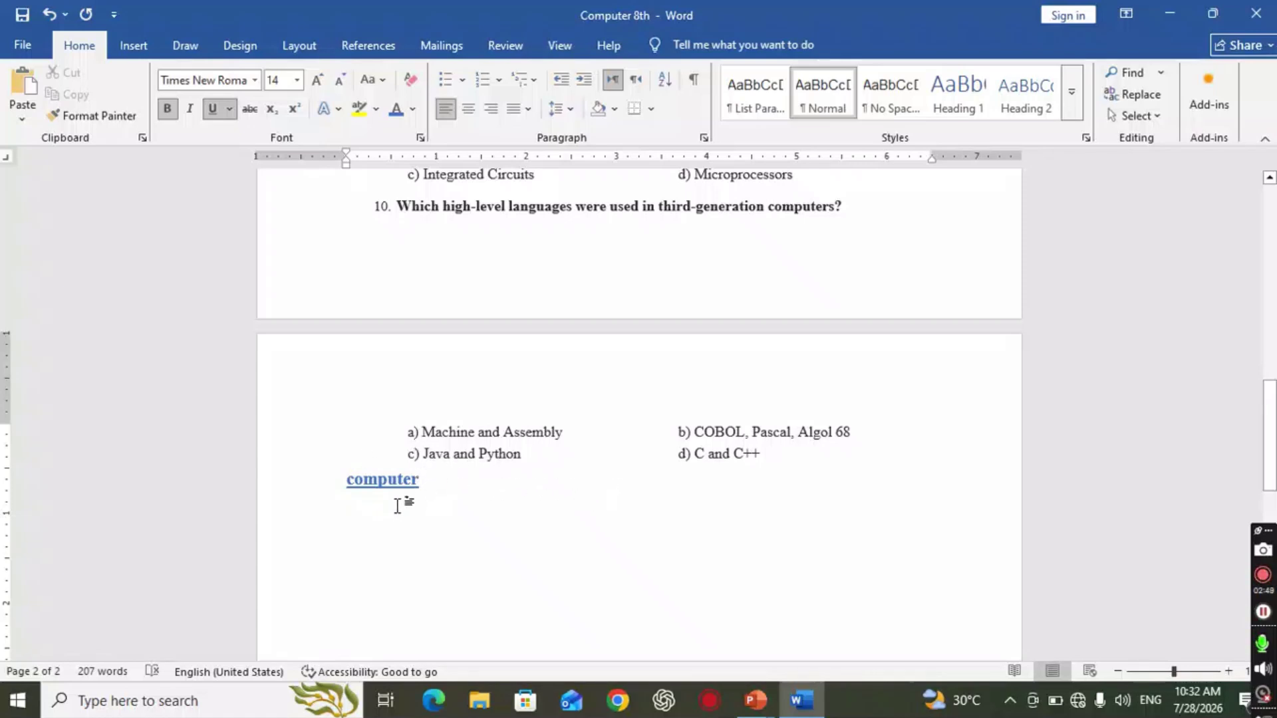
key(Left)
key(Left)
key(Left)
key(Left)
key(Left)
key(Left)
key(Left)
key(Left)
key(shift+Right)
key(shift+Right)
key(shift+Right)
key(shift+Right)
key(shift+Right)
key(shift+Right)
key(shift+Right)
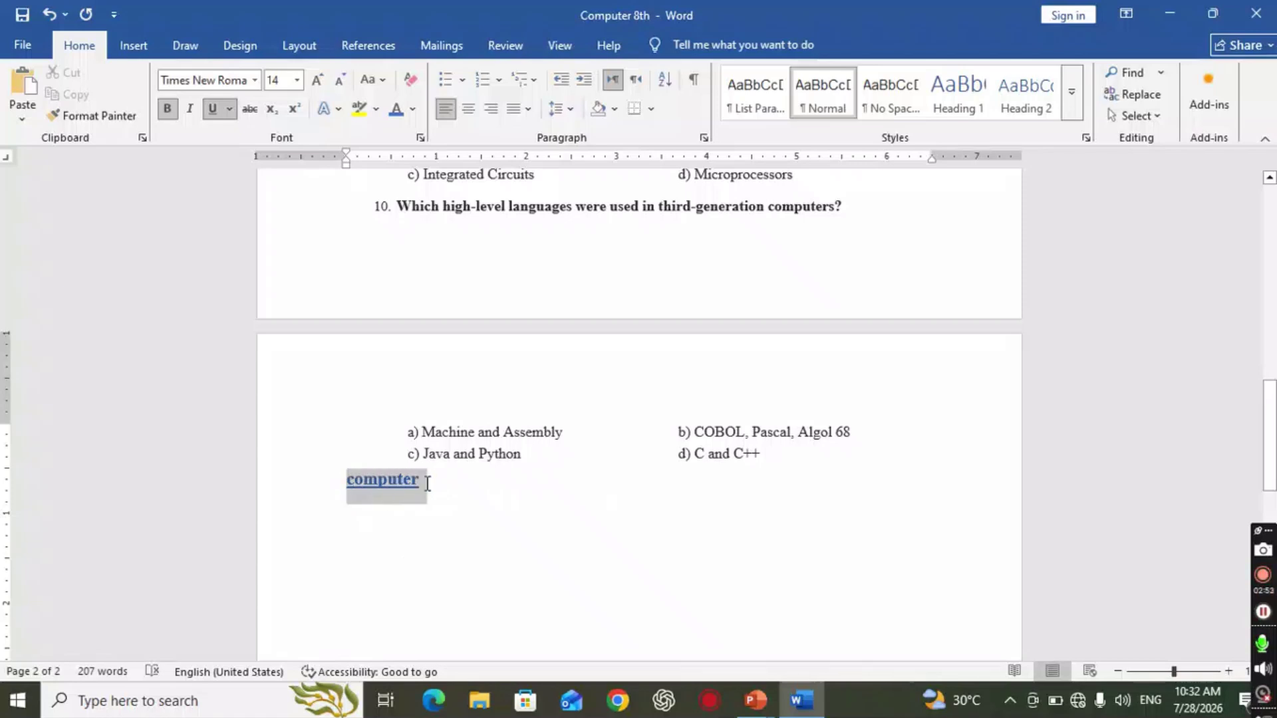
shift+click(426, 492)
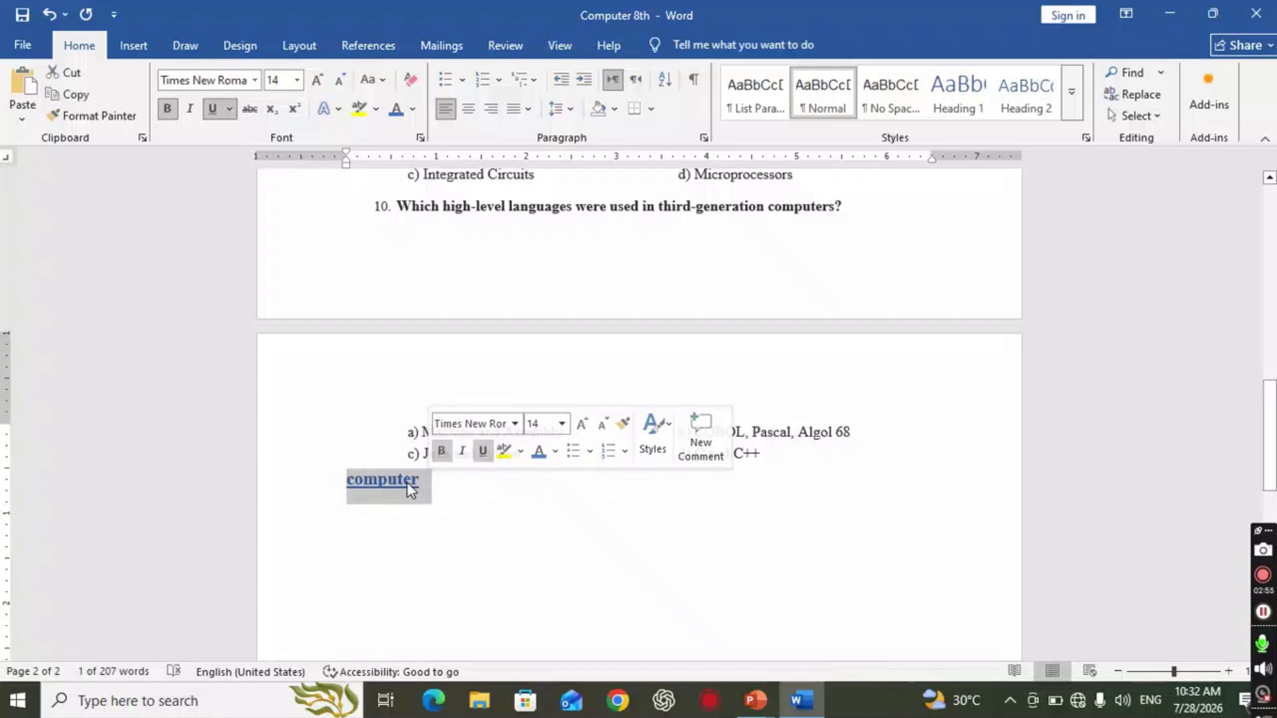
right_click(410, 487)
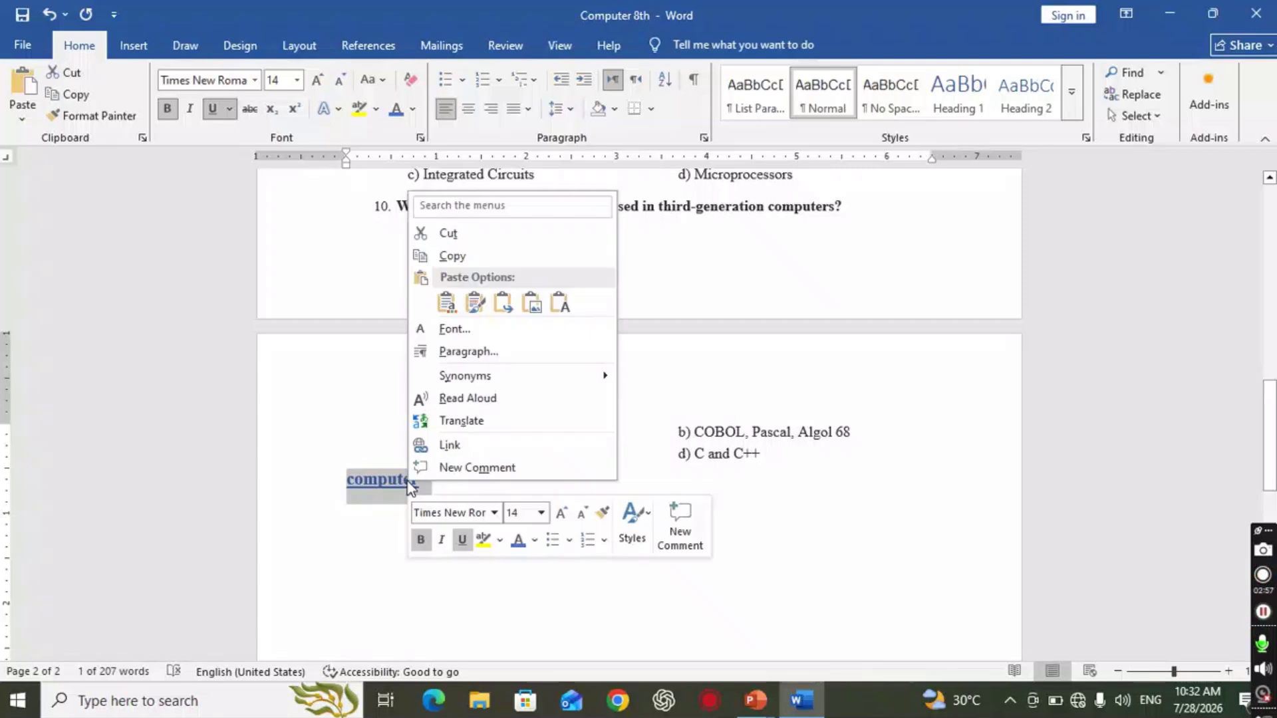
click(444, 258)
Paste the copied "computer" on a new line below the original with its source formatting, and remove the extra empty line
click(399, 534)
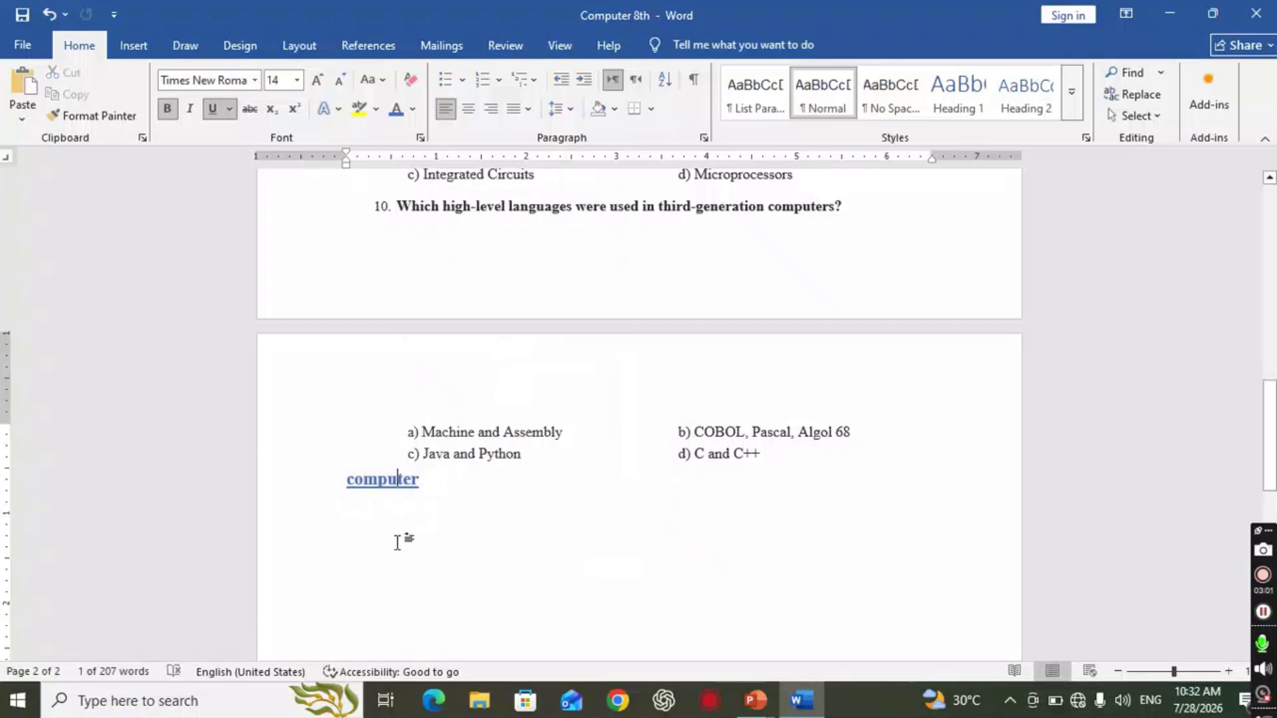
key(Return)
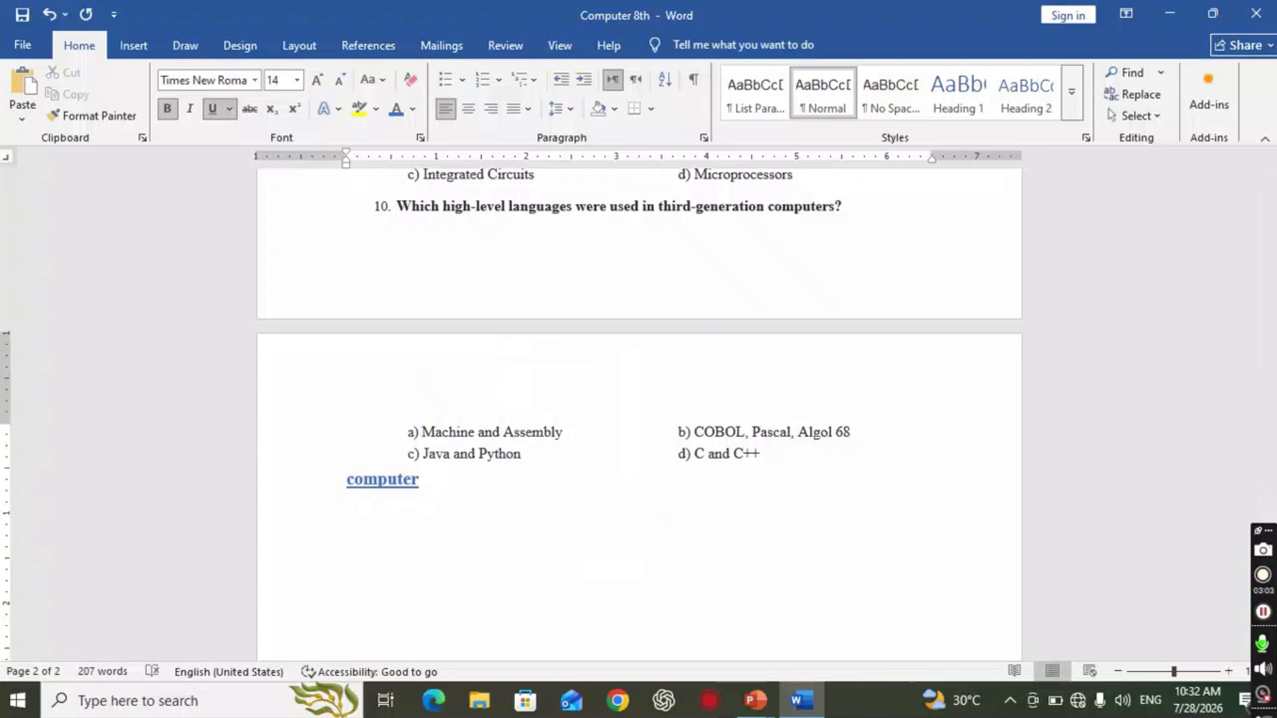
right_click(365, 522)
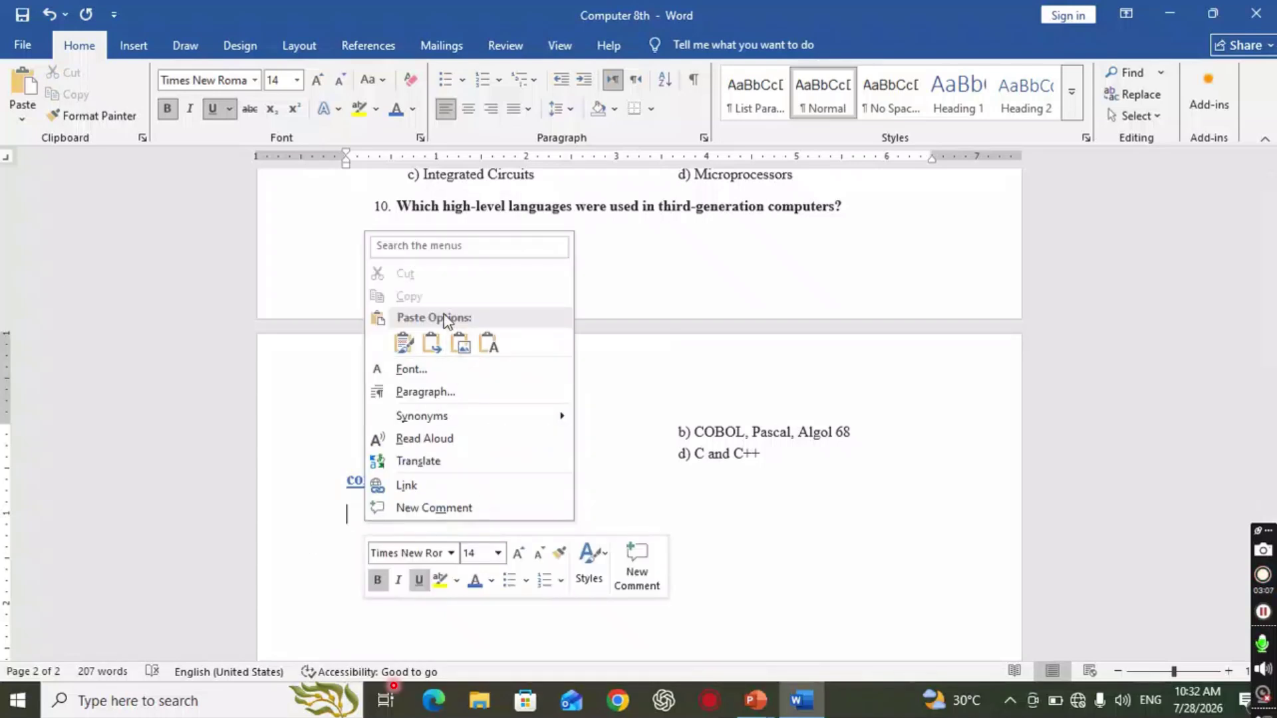
click(404, 344)
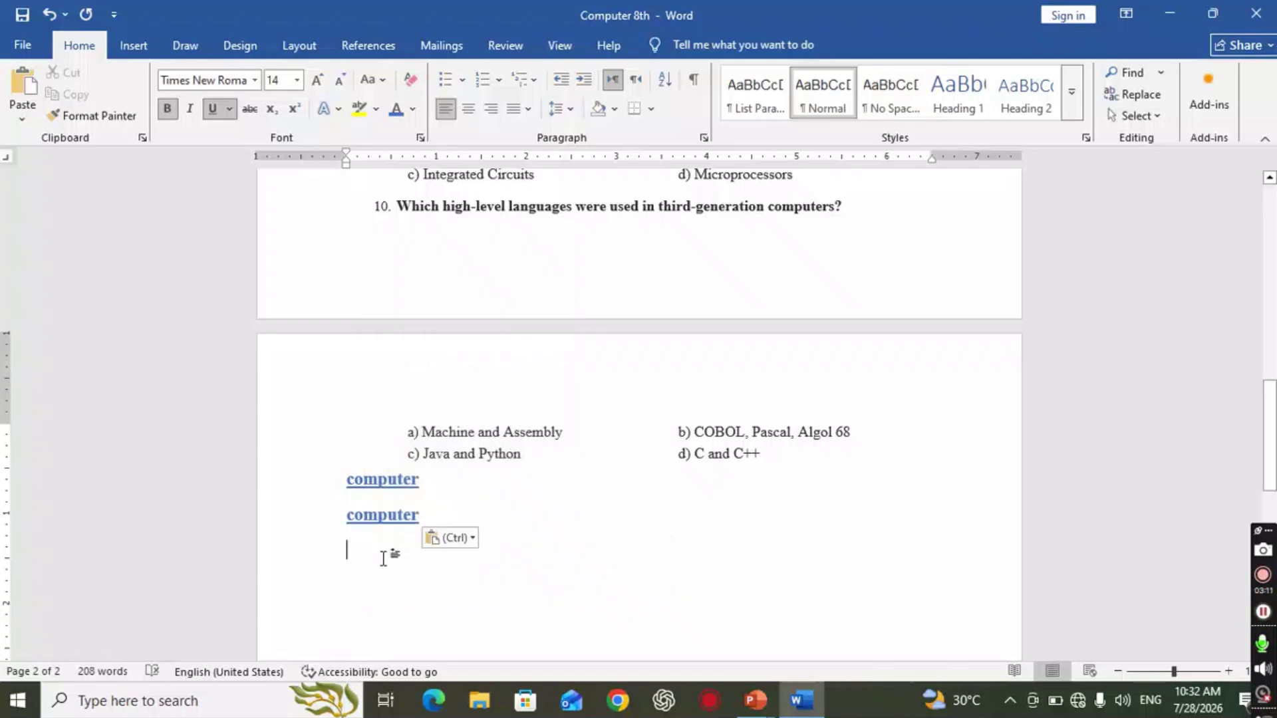
key(BackSpace)
Copy the second "computer" and paste it on a new third line below
drag(348, 517, 489, 527)
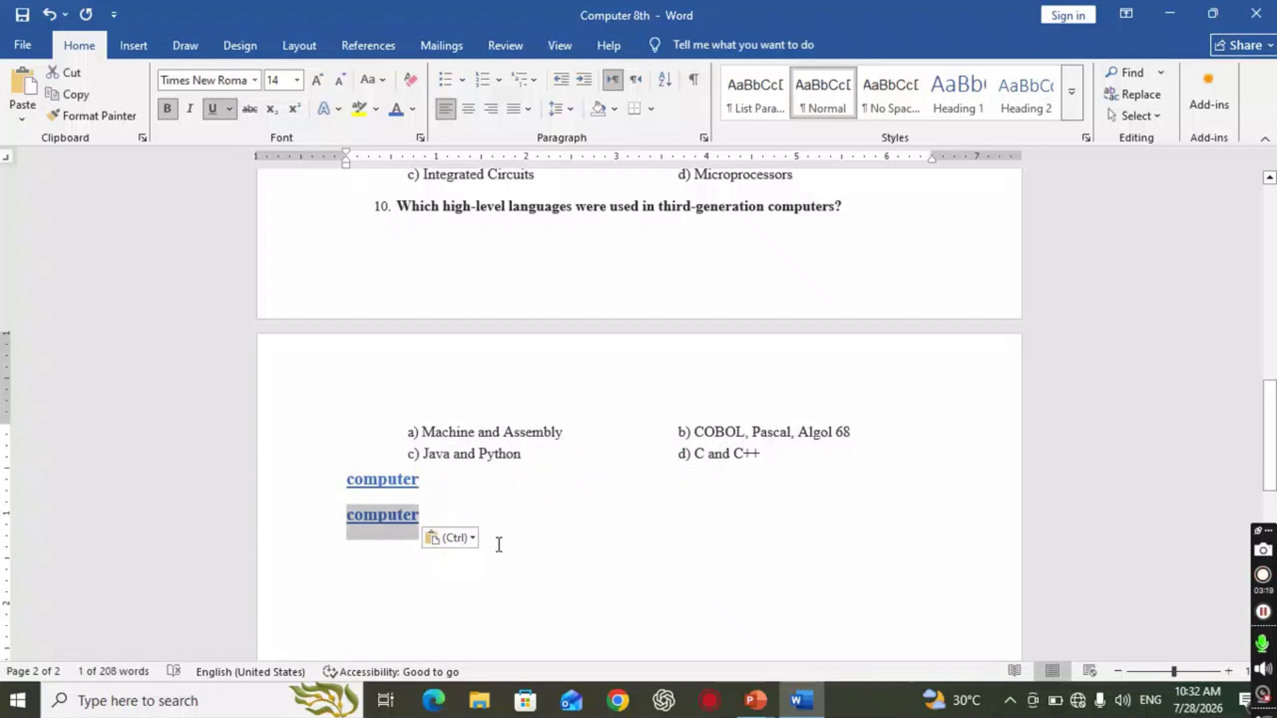
key(Escape)
click(471, 539)
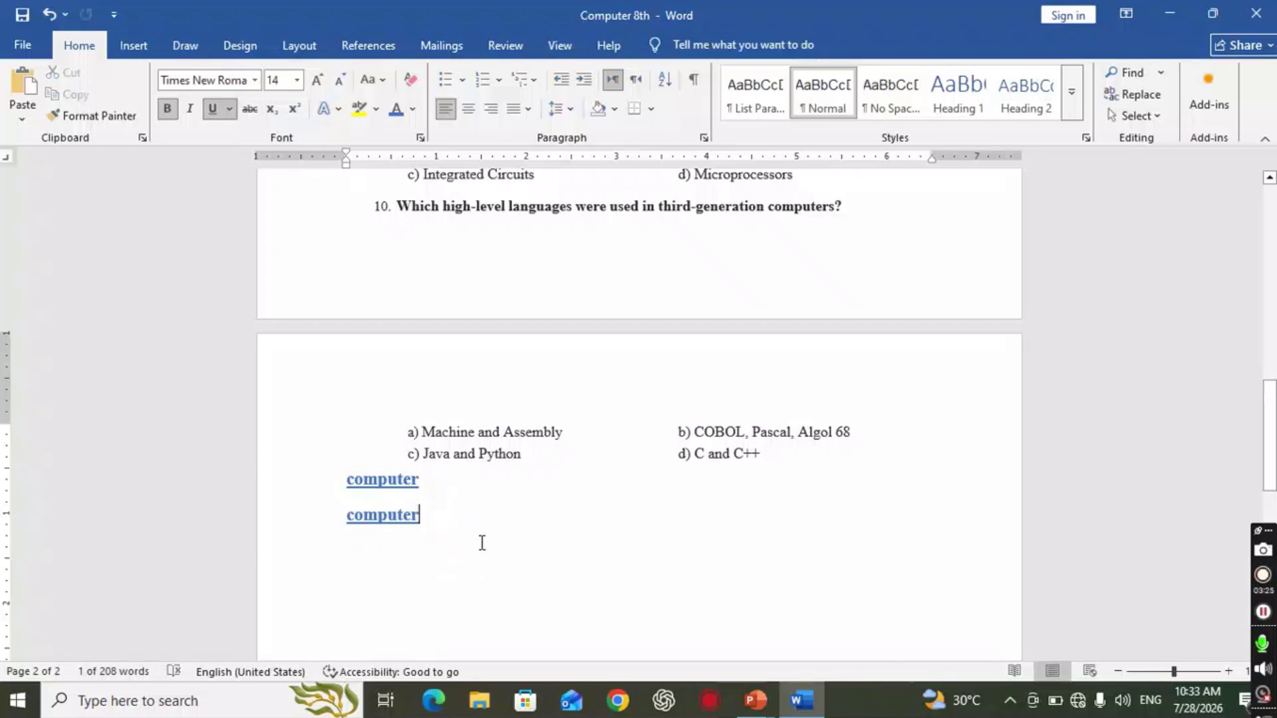
key(Return)
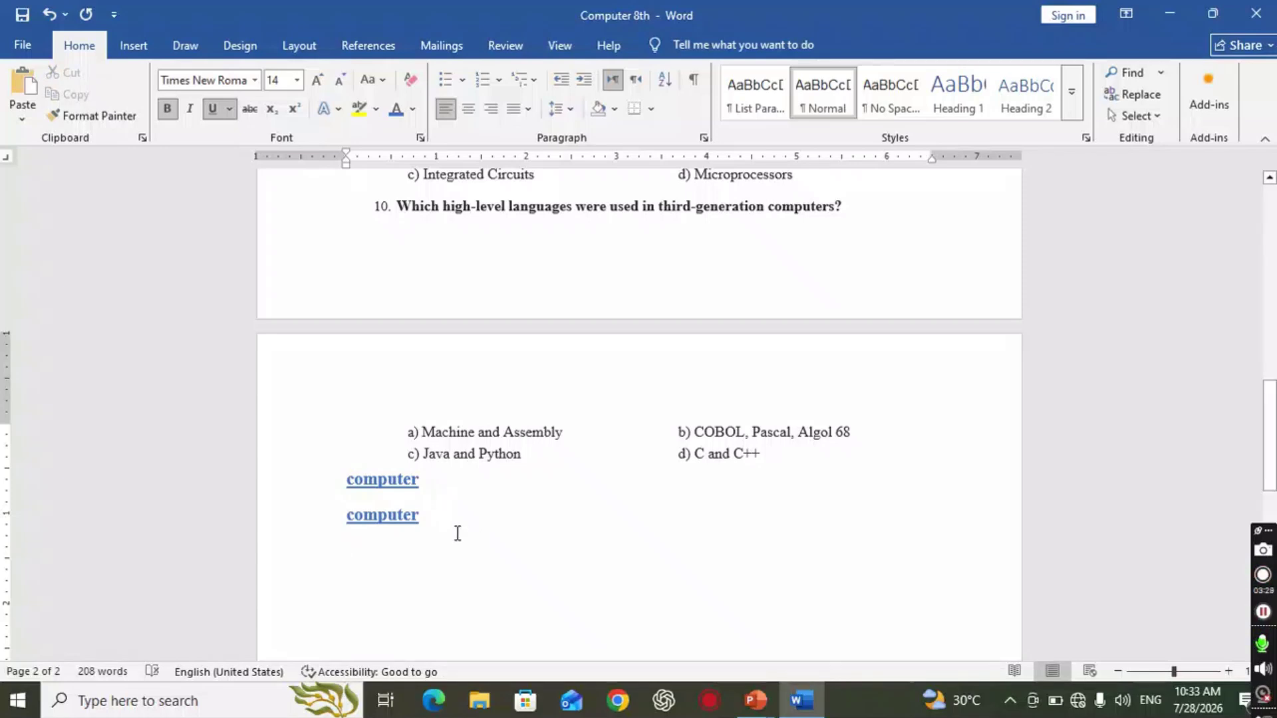
key(ctrl+v)
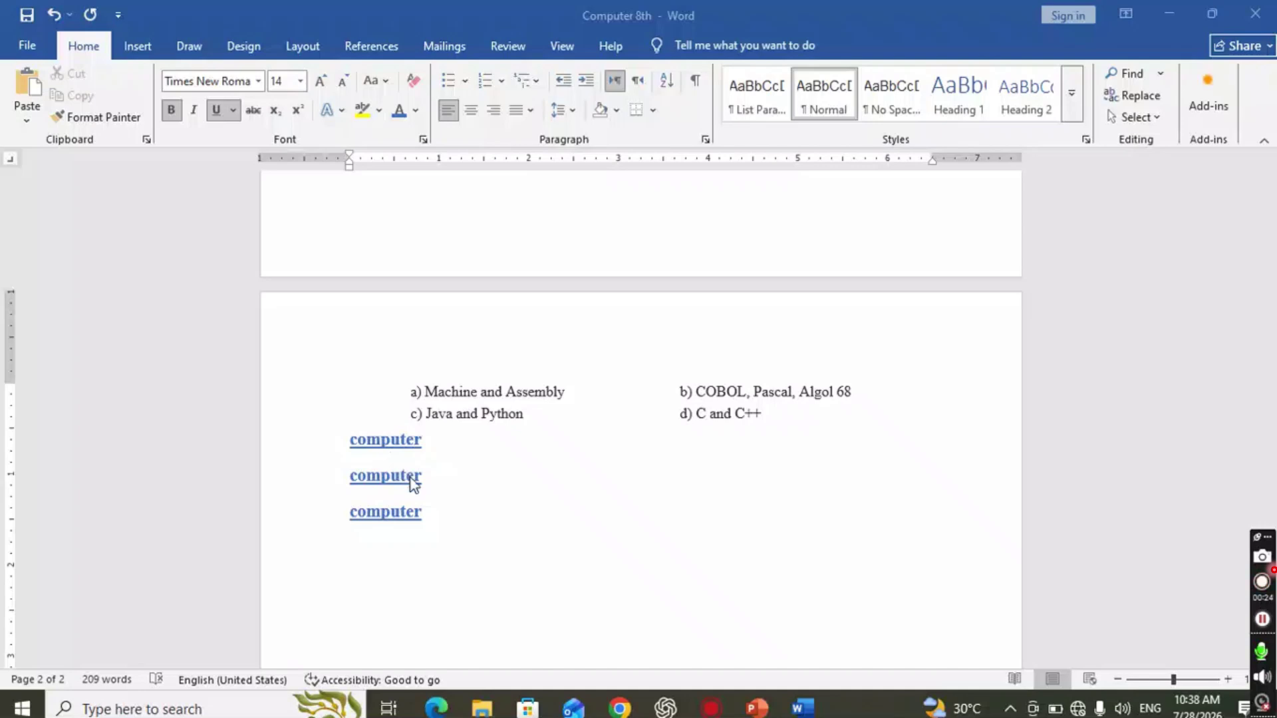
Cut the first "computer" line and paste it with its source formatting below the remaining two
drag(348, 440, 435, 452)
right_click(402, 440)
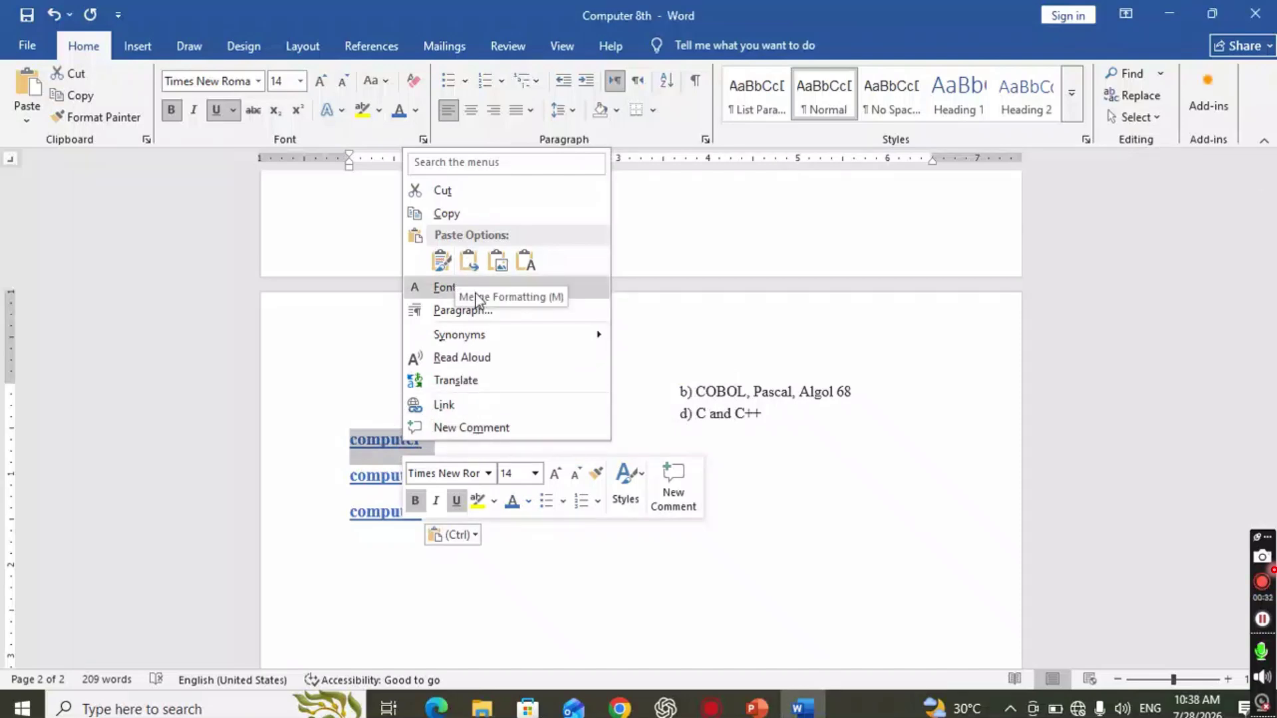
click(468, 198)
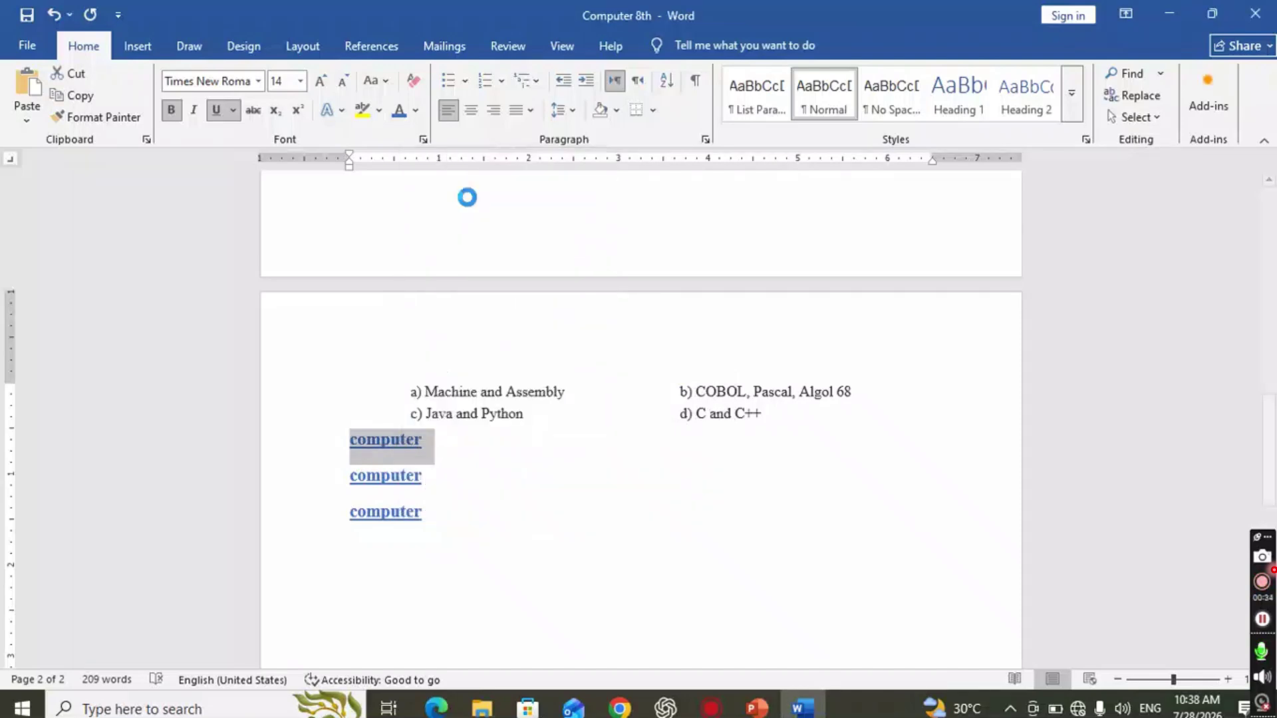
click(411, 534)
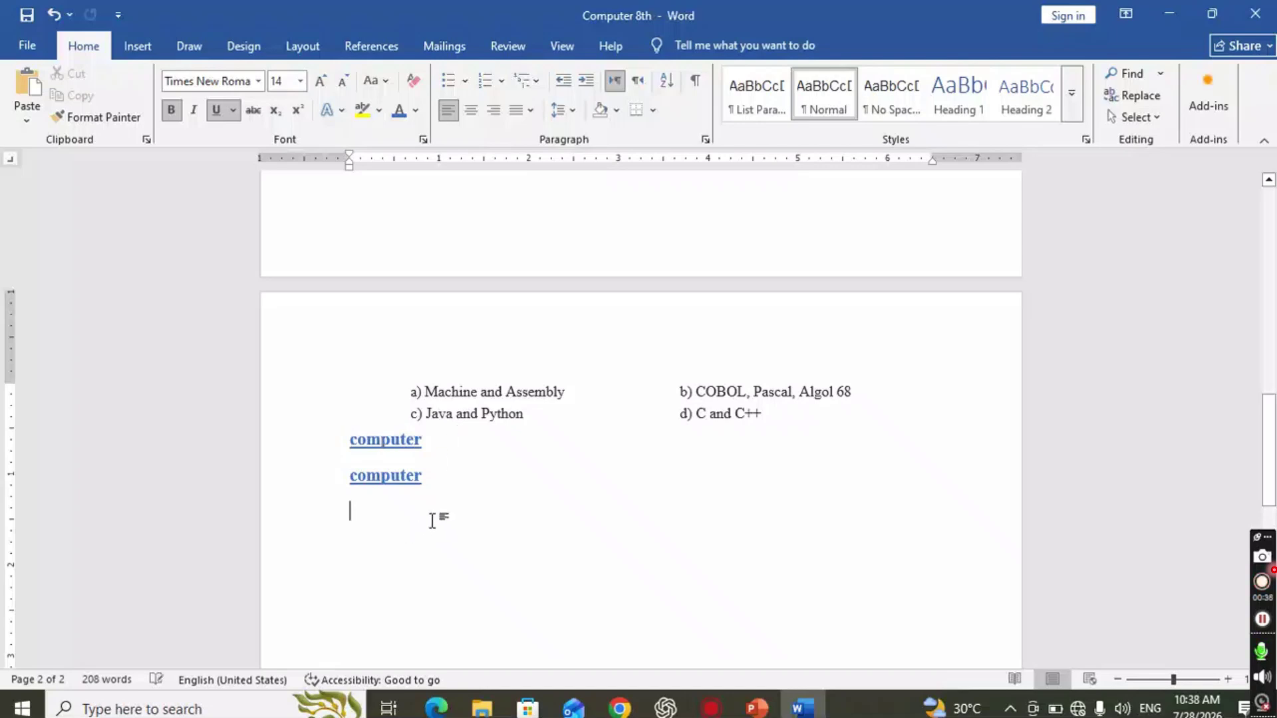
right_click(368, 524)
click(407, 345)
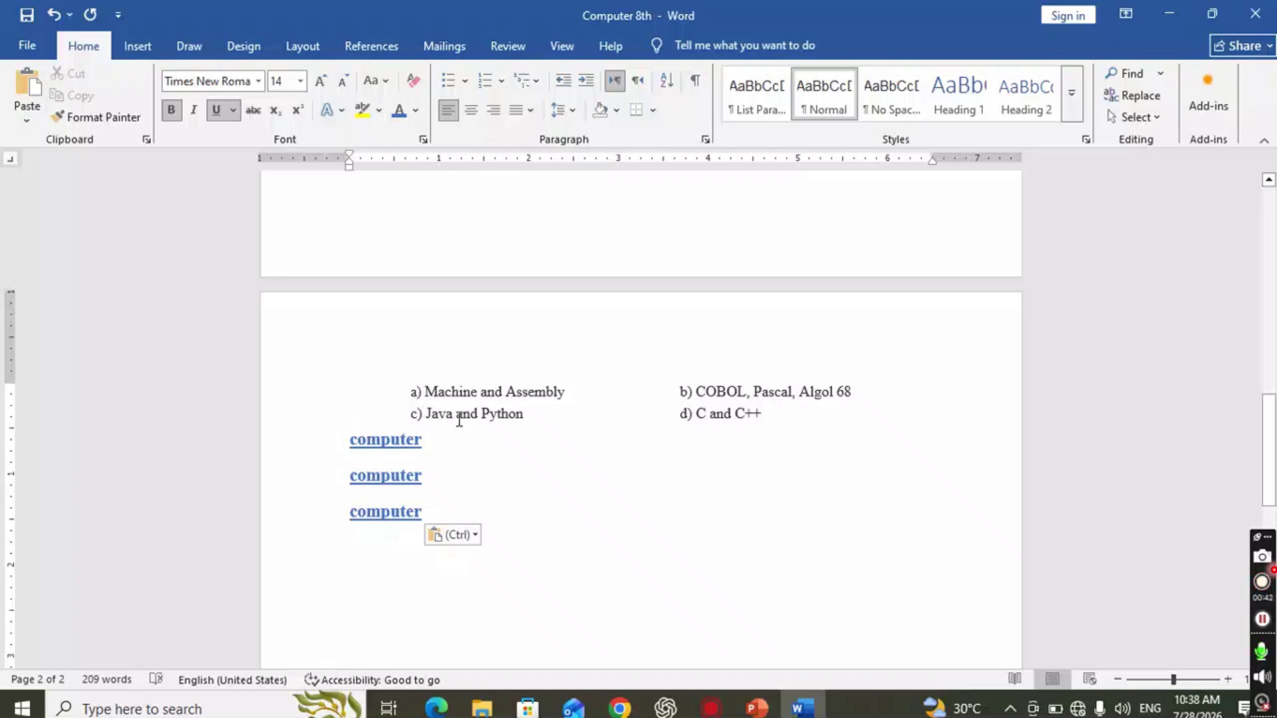
Cut "Python" from option c) of the last question and paste it with its source formatting on a new line below the three "computer" lines
drag(481, 412, 559, 425)
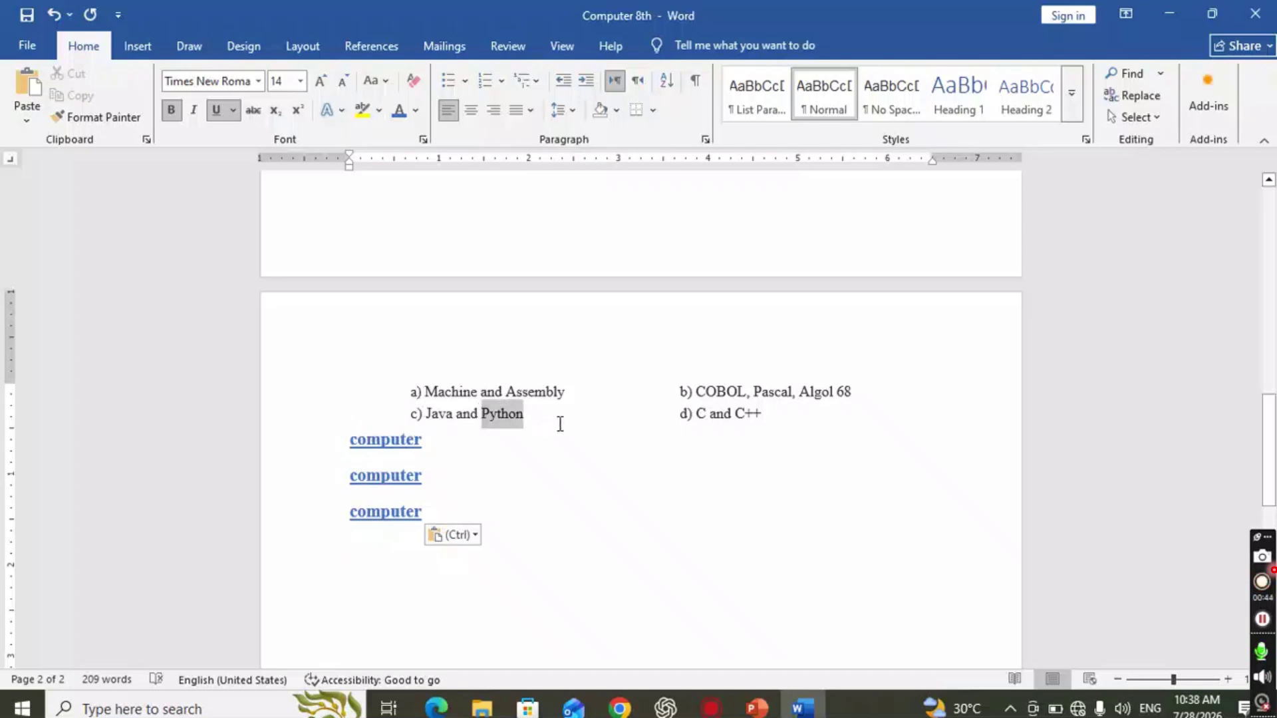
right_click(505, 417)
click(557, 162)
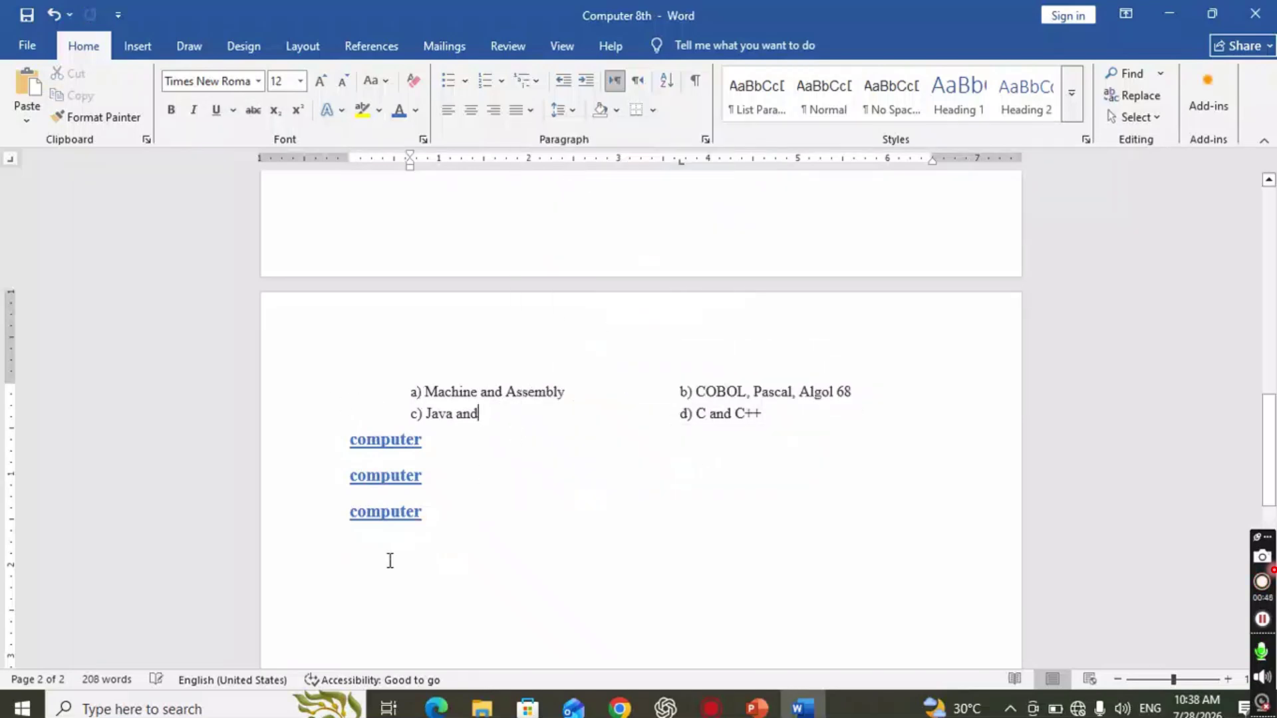
click(385, 562)
right_click(385, 562)
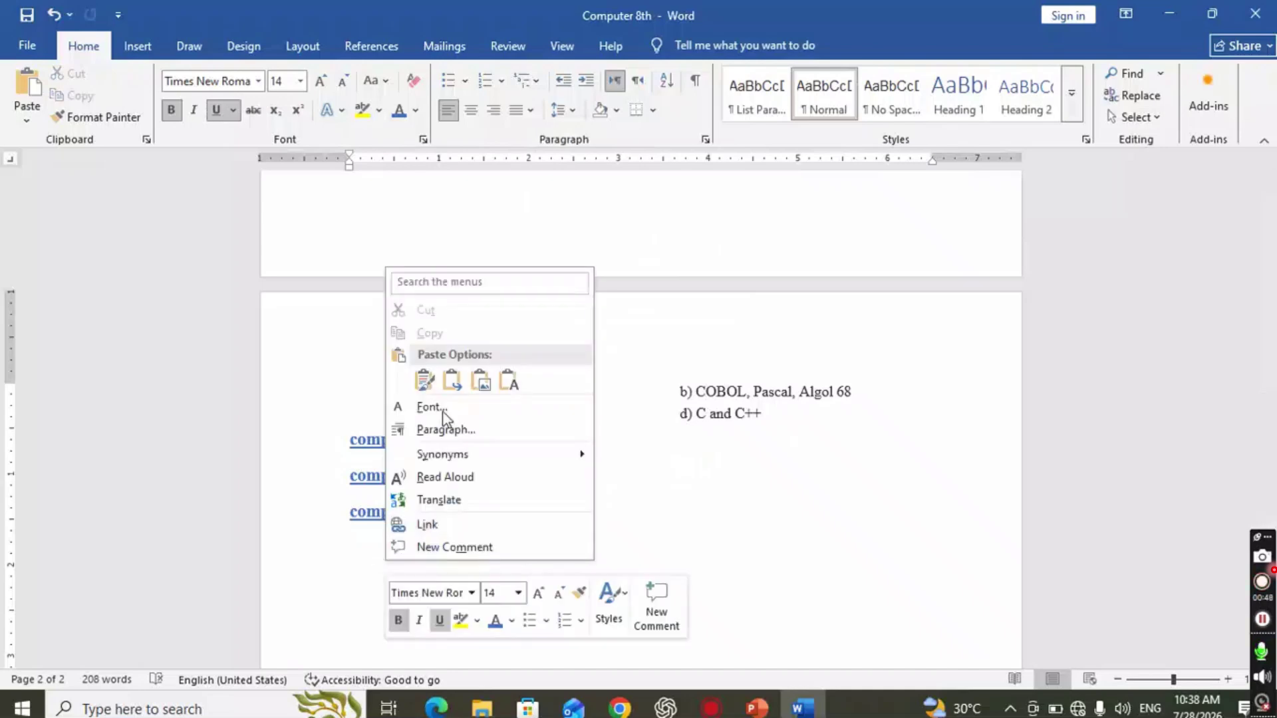
click(424, 381)
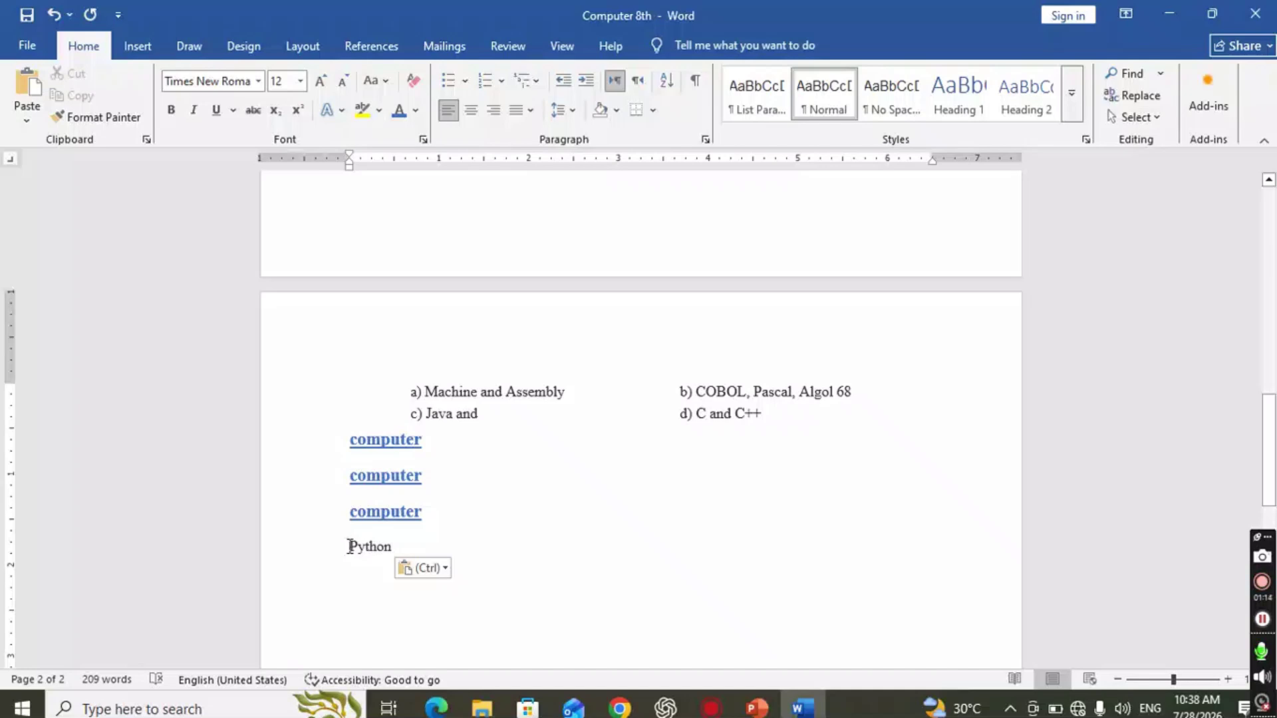
Delete the separate "Python" line and paste "Python" after the third "computer" instead
drag(348, 546, 426, 541)
key(BackSpace)
key(BackSpace)
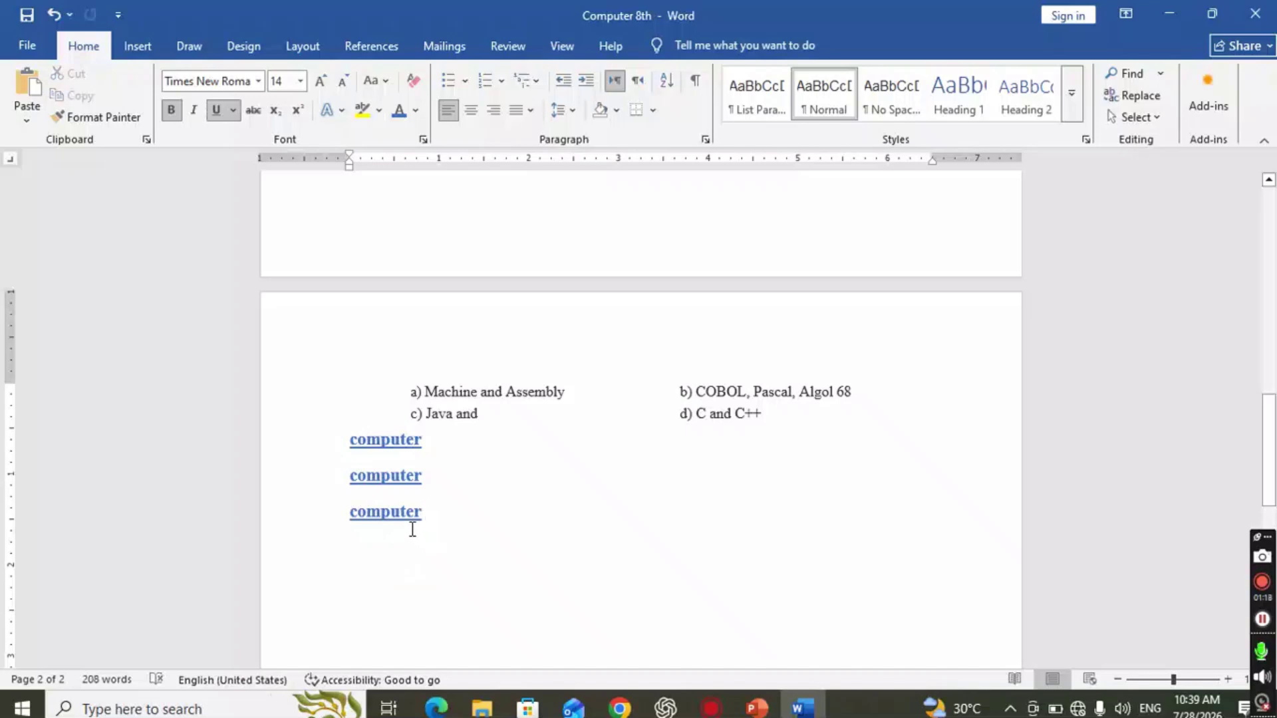
key(ctrl+v)
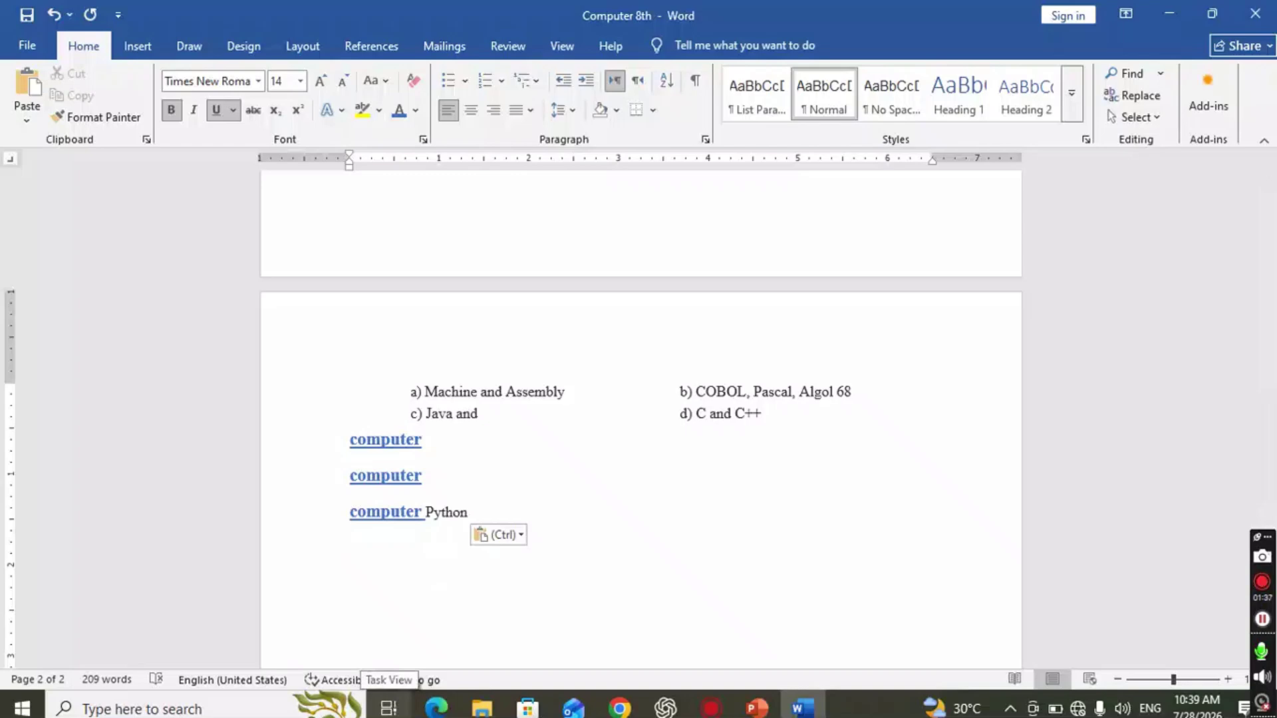
Cut question 8 about the Central Processing Unit with its four options and paste it below the "computer Python" line
scroll(470, 567, up, 5)
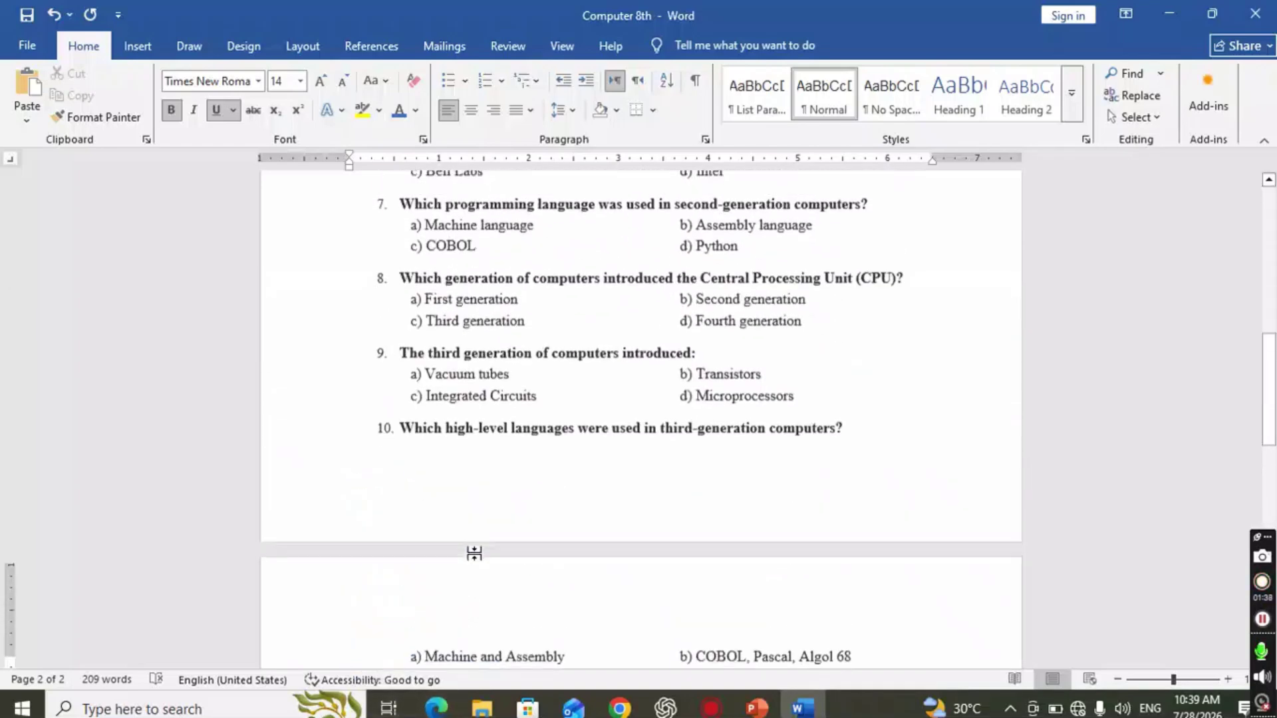
drag(399, 286, 861, 340)
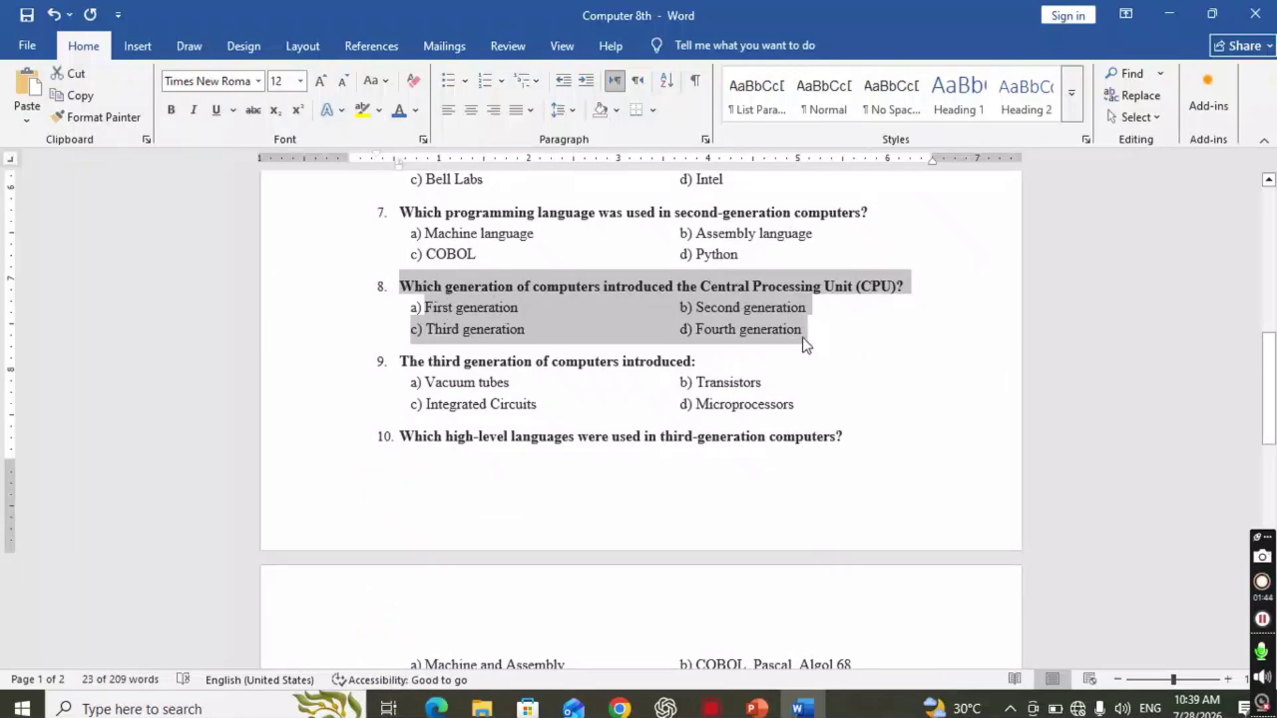
key(Delete)
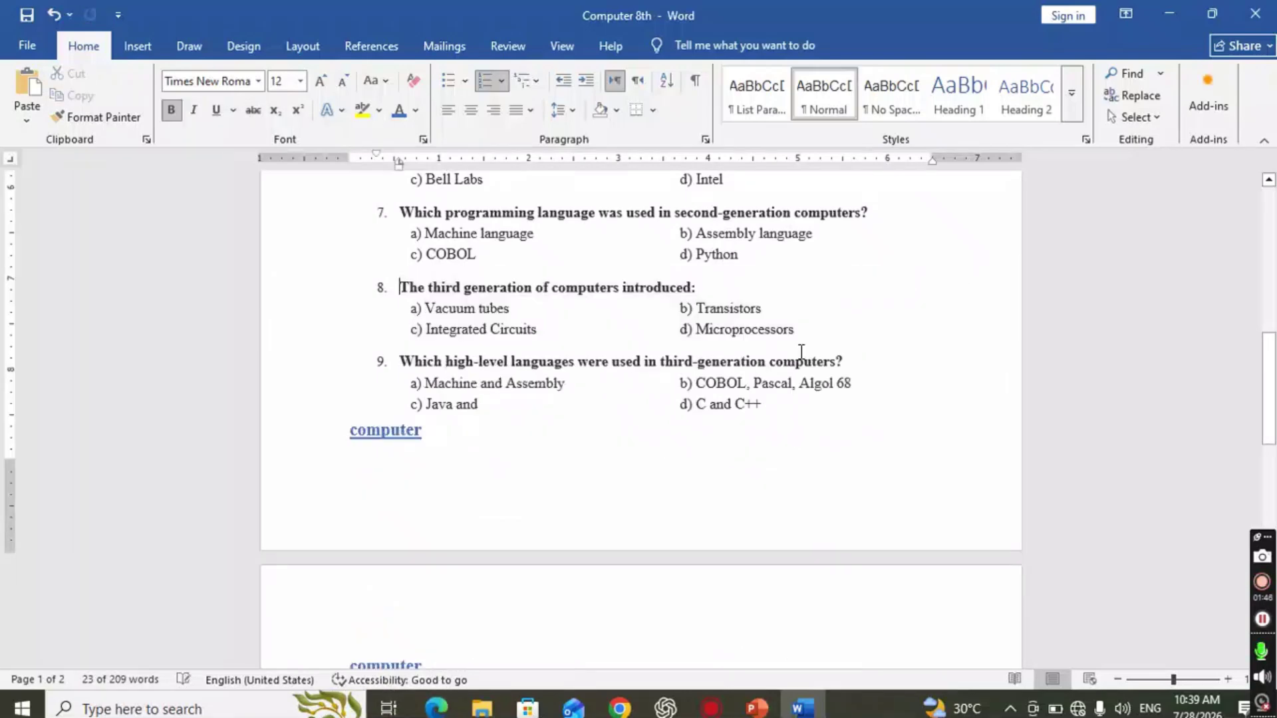
scroll(442, 519, down, 4)
click(425, 546)
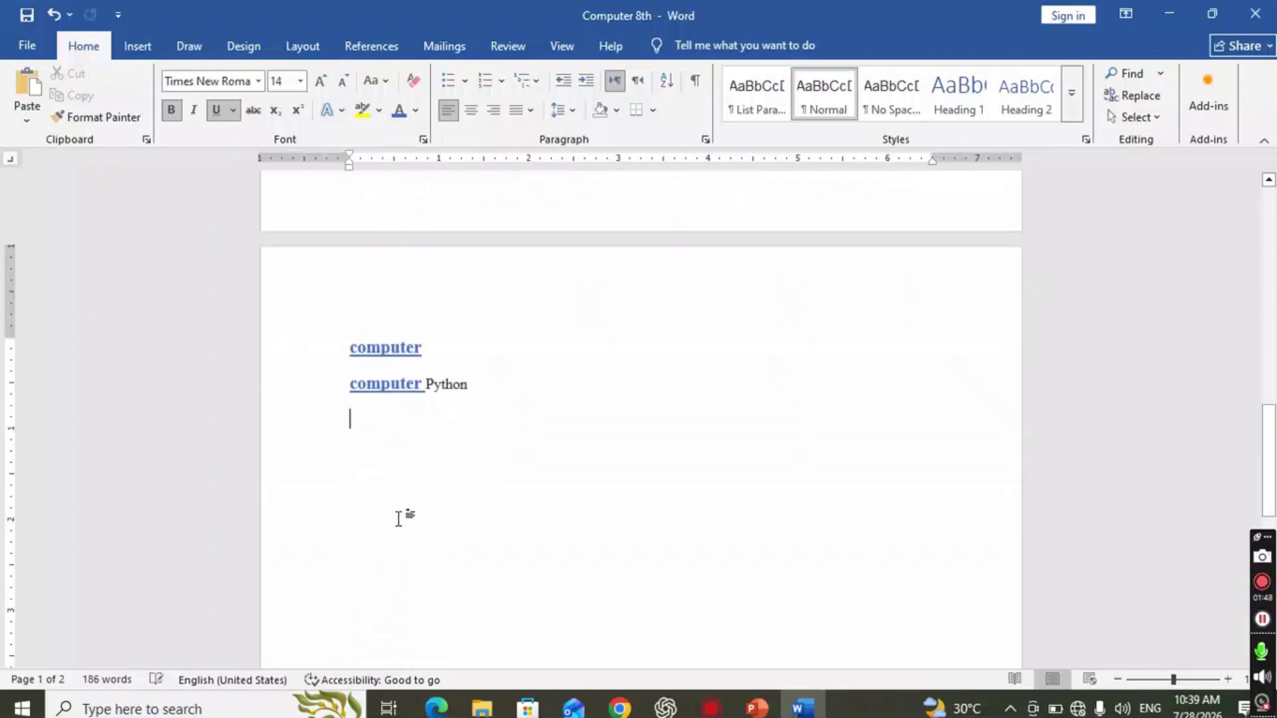
key(ctrl+v)
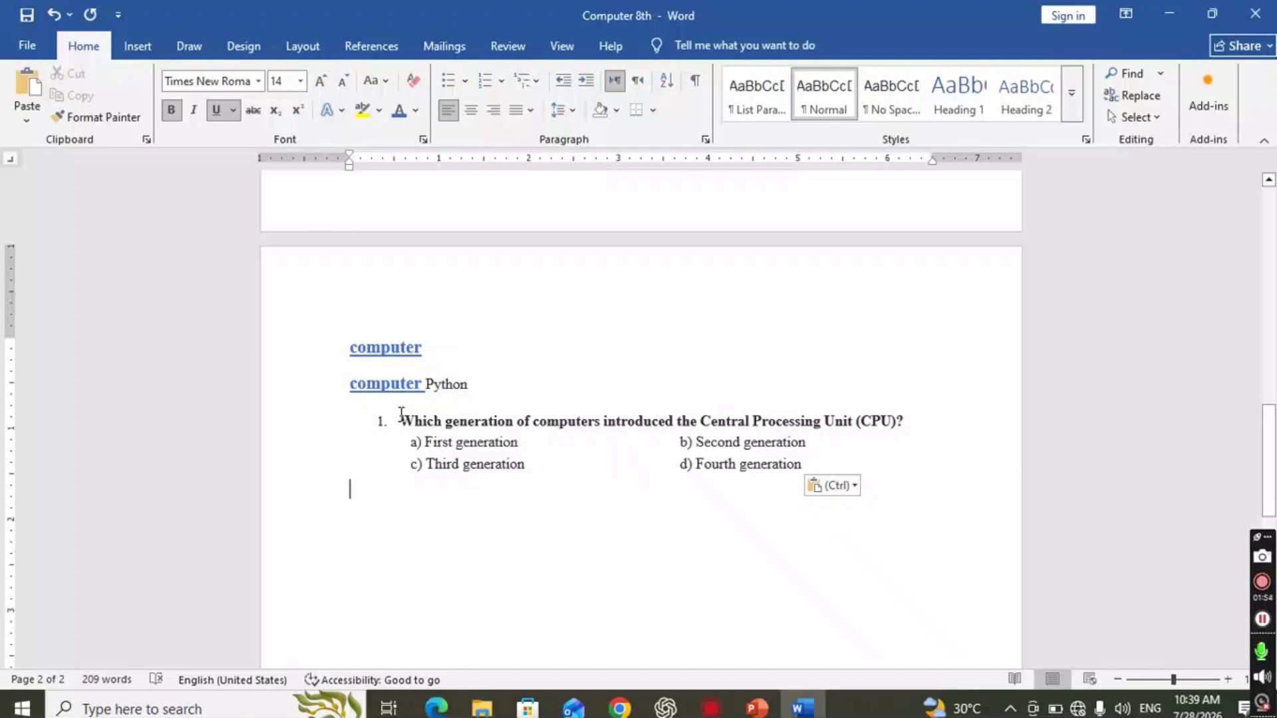
Copy the relocated CPU question with its four options and paste a duplicate directly below it
drag(399, 409, 869, 513)
right_click(692, 461)
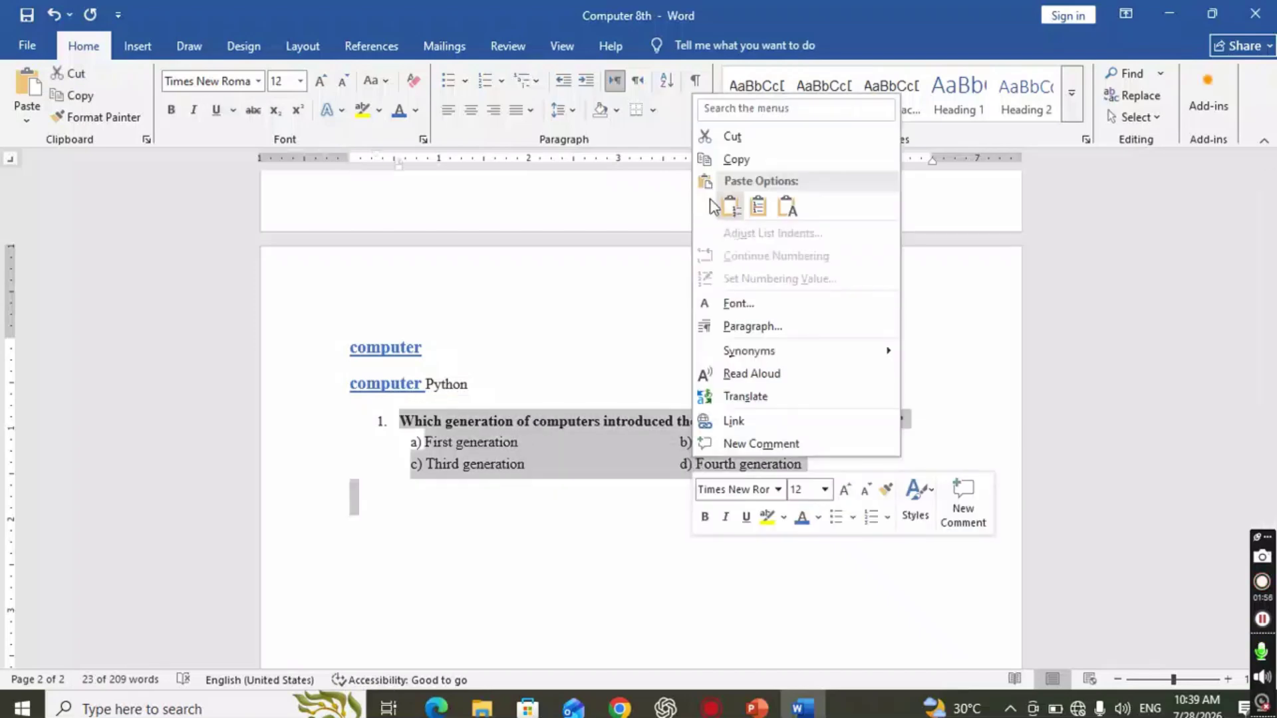
click(736, 157)
click(391, 517)
right_click(400, 531)
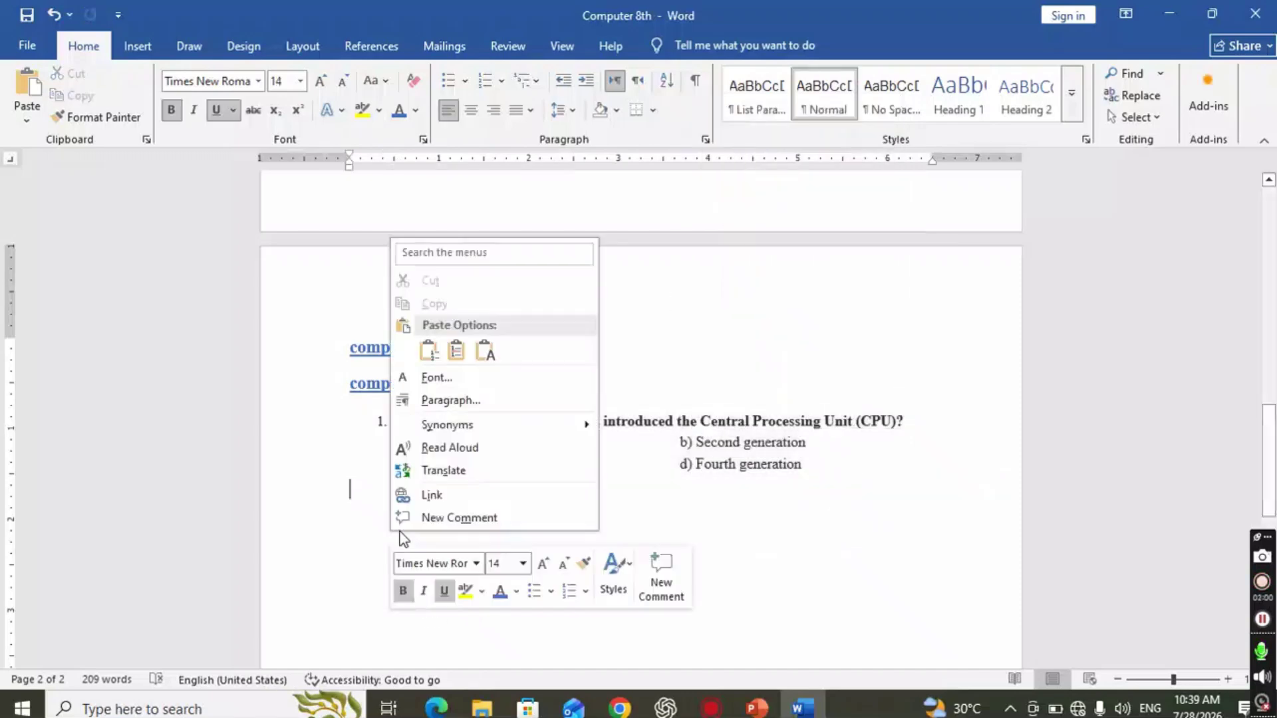
click(429, 351)
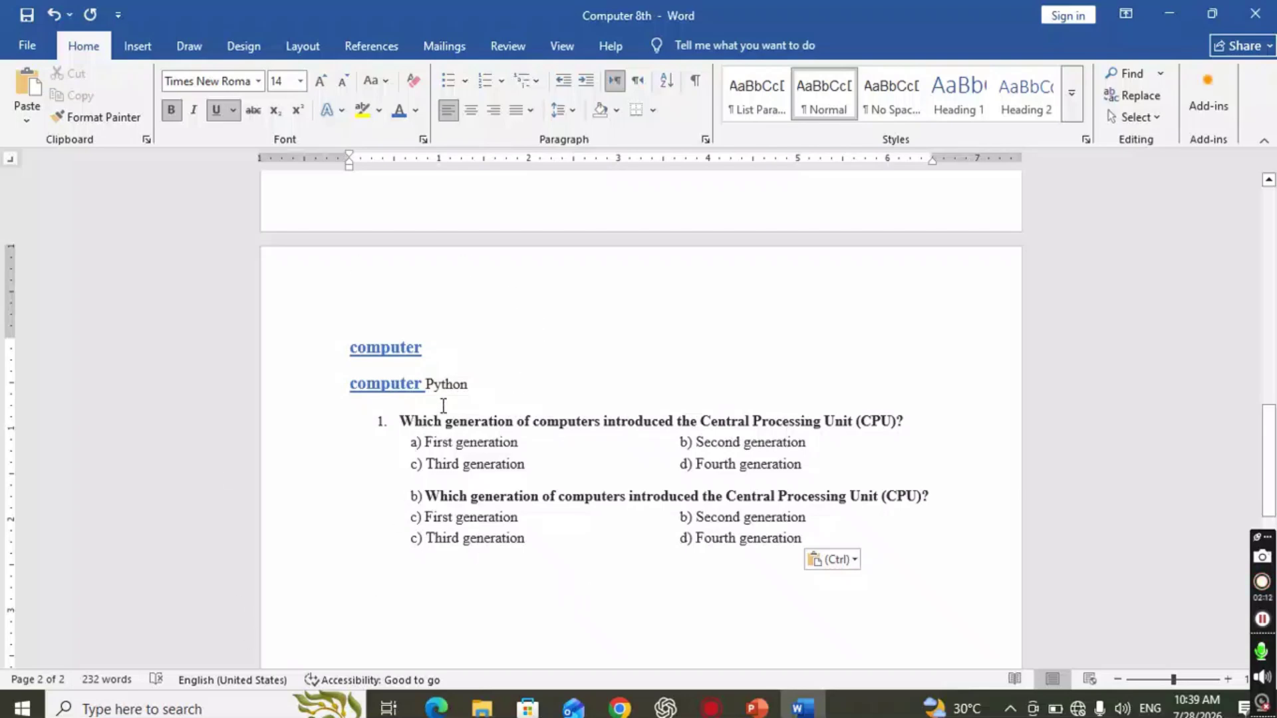
Delete the word "Python" after the last "computer" one character at a time, starting from its end
click(470, 386)
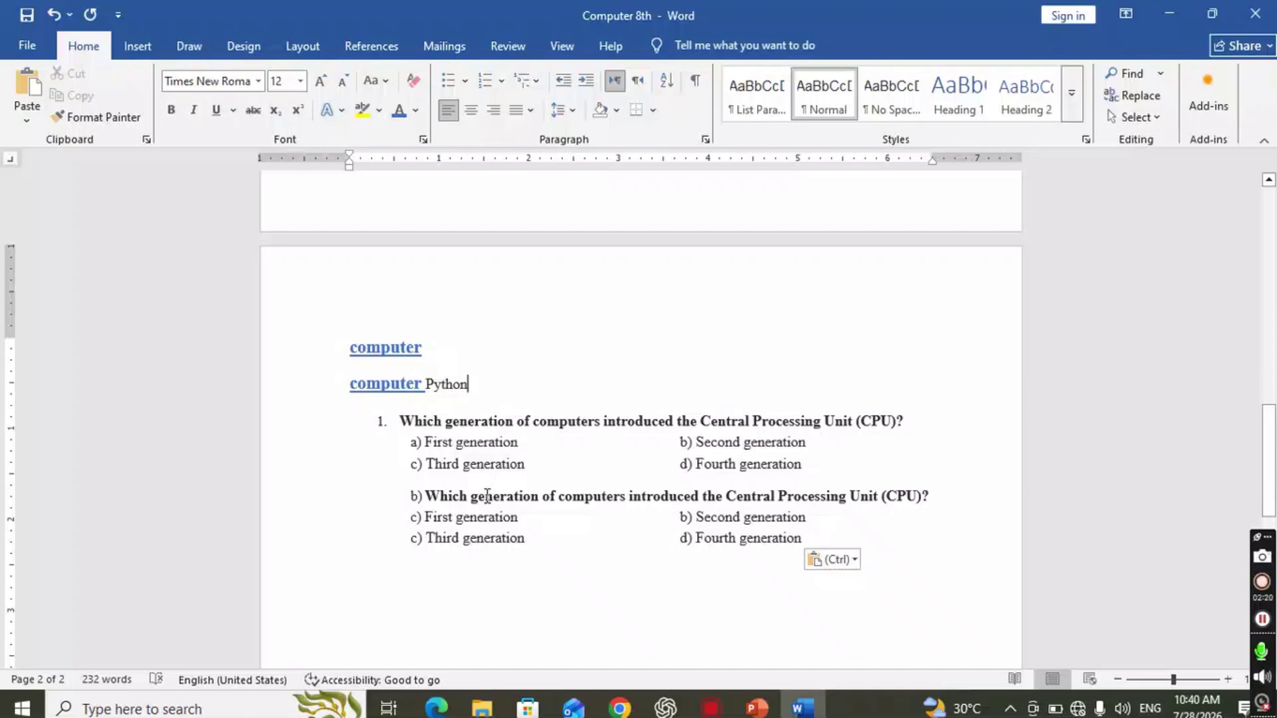
key(BackSpace)
key(BackSpace)
key(BackSpace)
key(BackSpace)
key(BackSpace)
key(BackSpace)
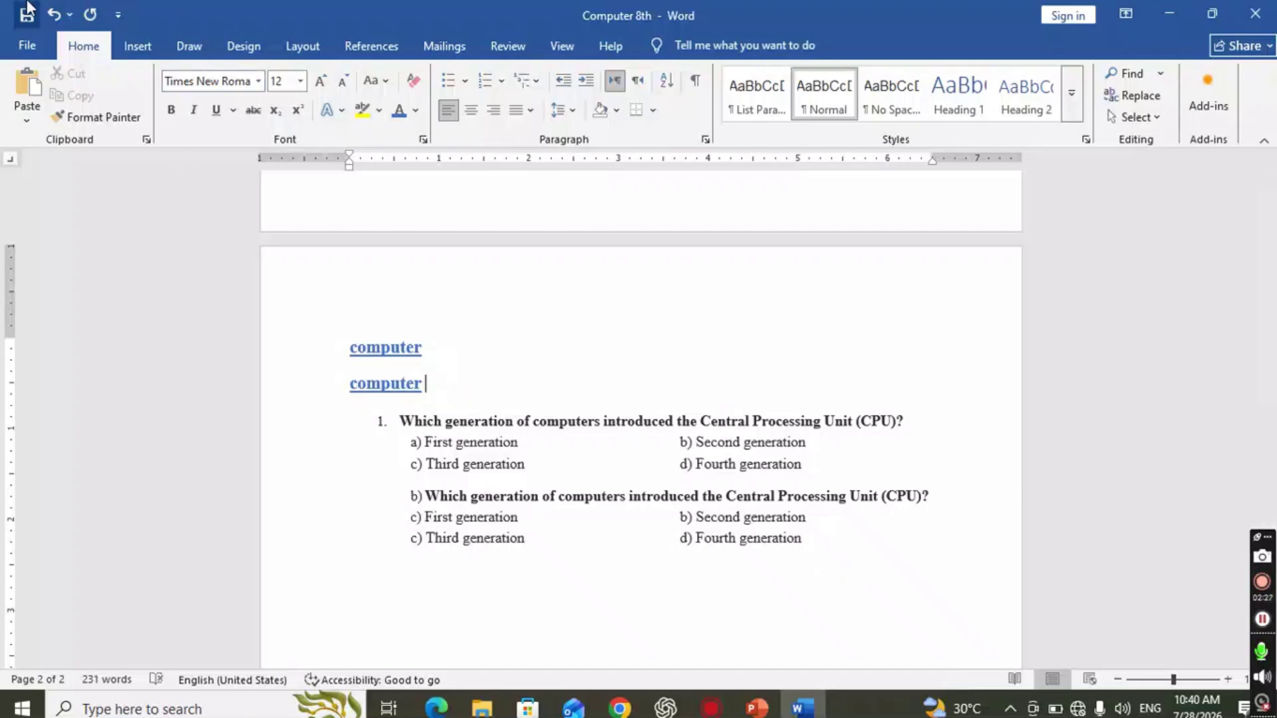
Undo the character-by-character deletion of "Python"
click(53, 17)
click(53, 20)
click(54, 18)
click(54, 19)
click(54, 19)
click(54, 19)
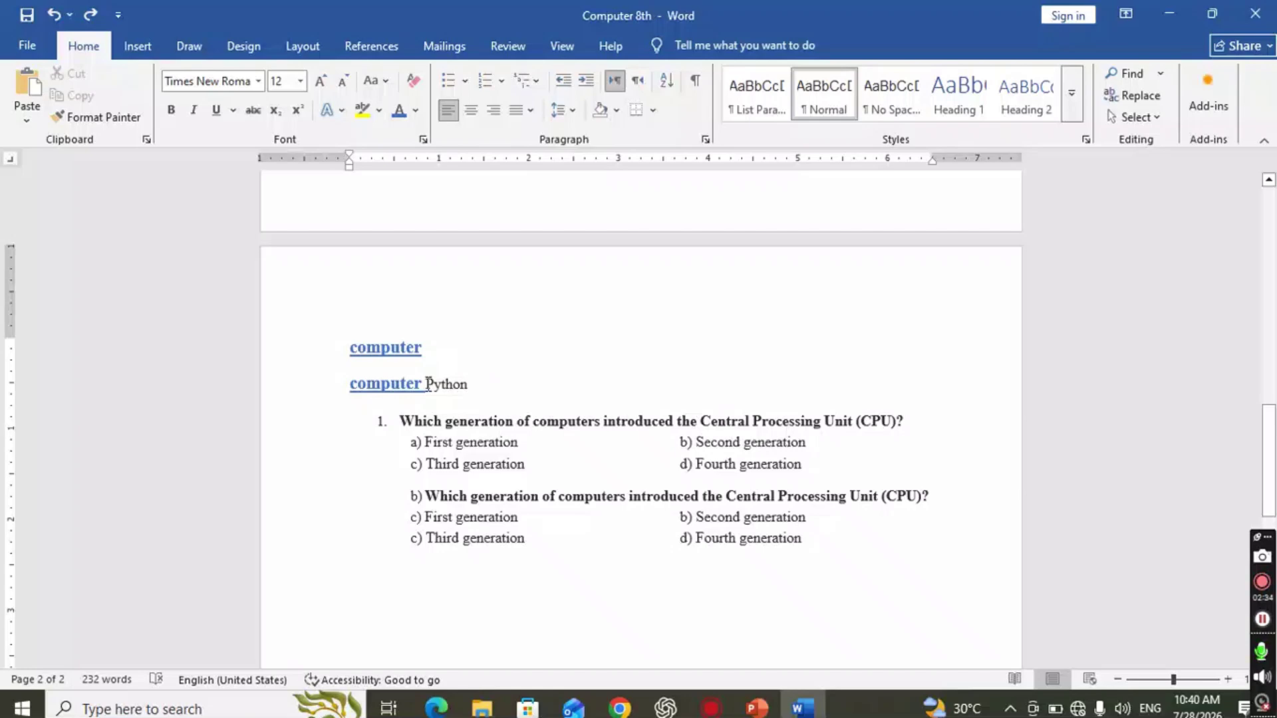
Select and delete the whole word "Python" at once, and undo the deletion
double_click(446, 385)
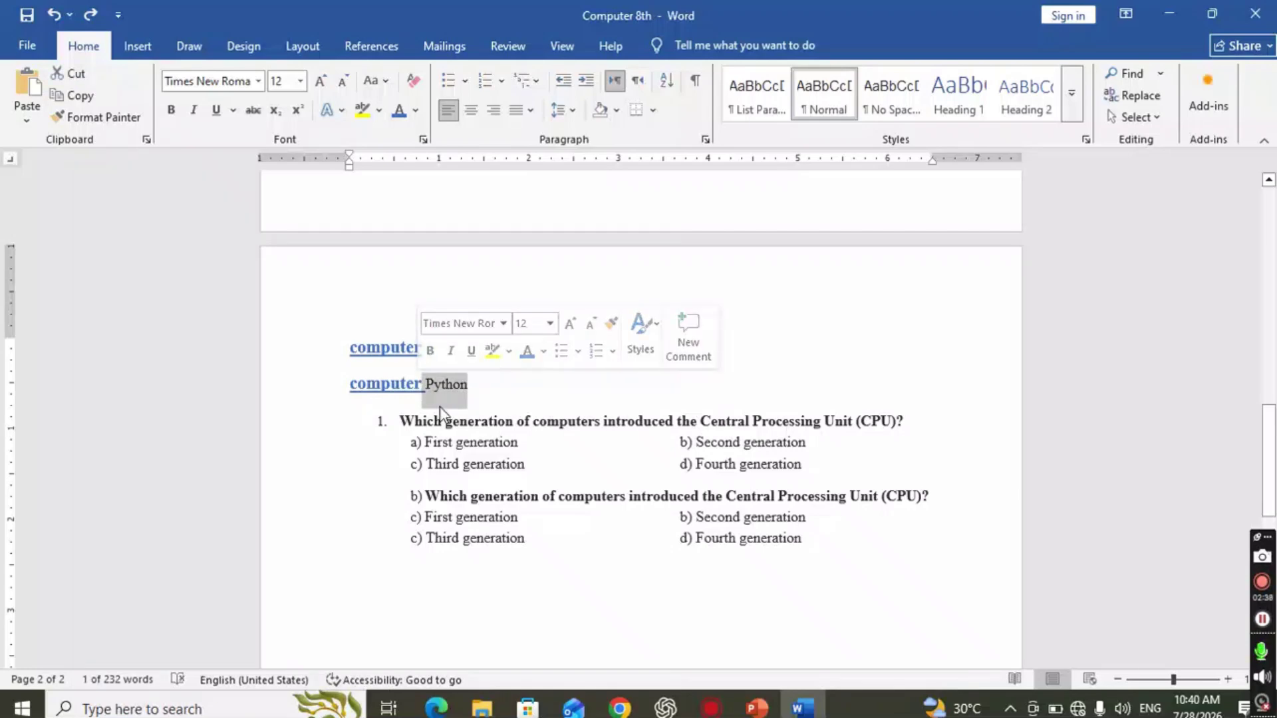
key(Delete)
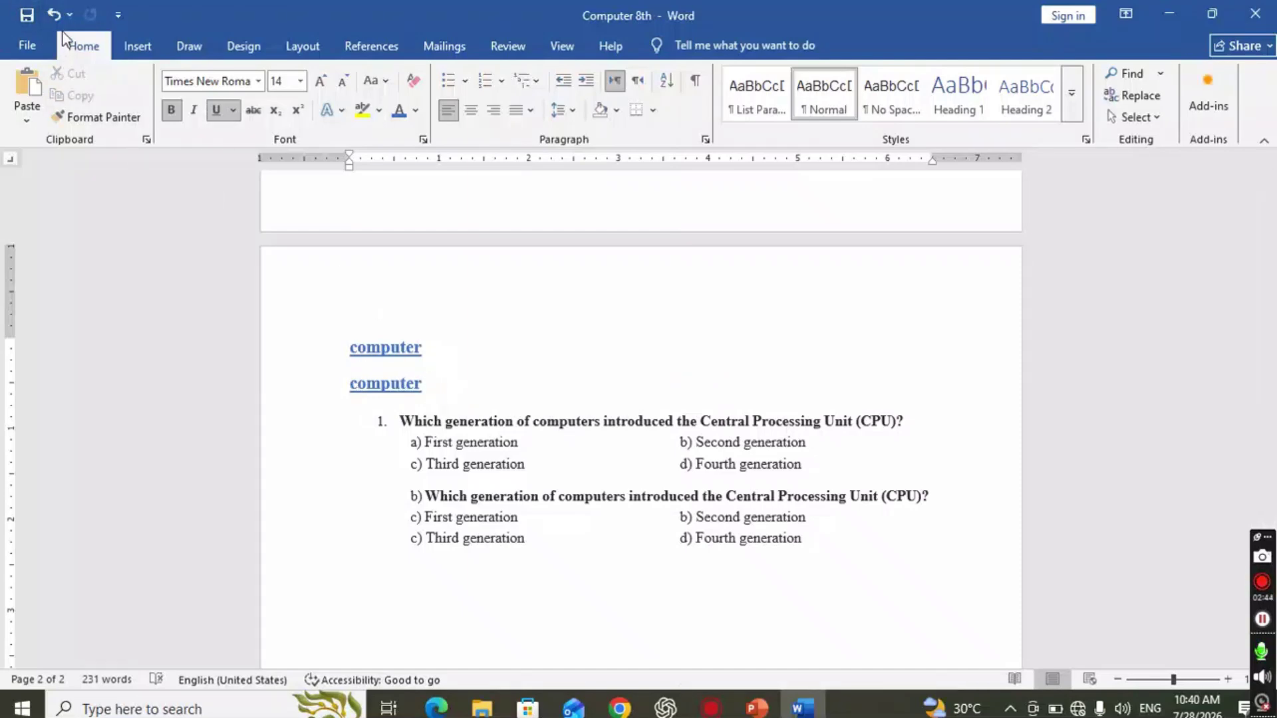
click(53, 14)
Delete "Python" after the last "computer", enter "disag" in its place and erase that text as well
click(490, 380)
drag(471, 384, 423, 384)
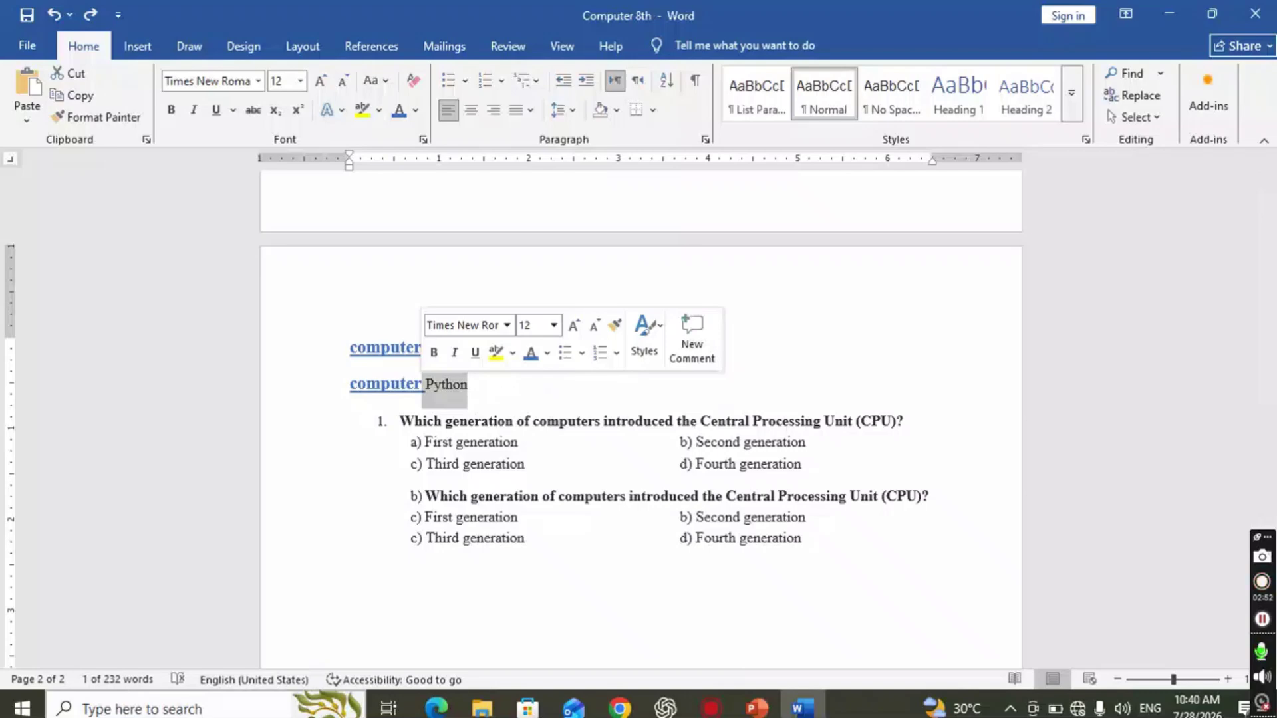
key(BackSpace)
text(disag)
key(BackSpace)
key(BackSpace)
key(BackSpace)
key(BackSpace)
key(BackSpace)
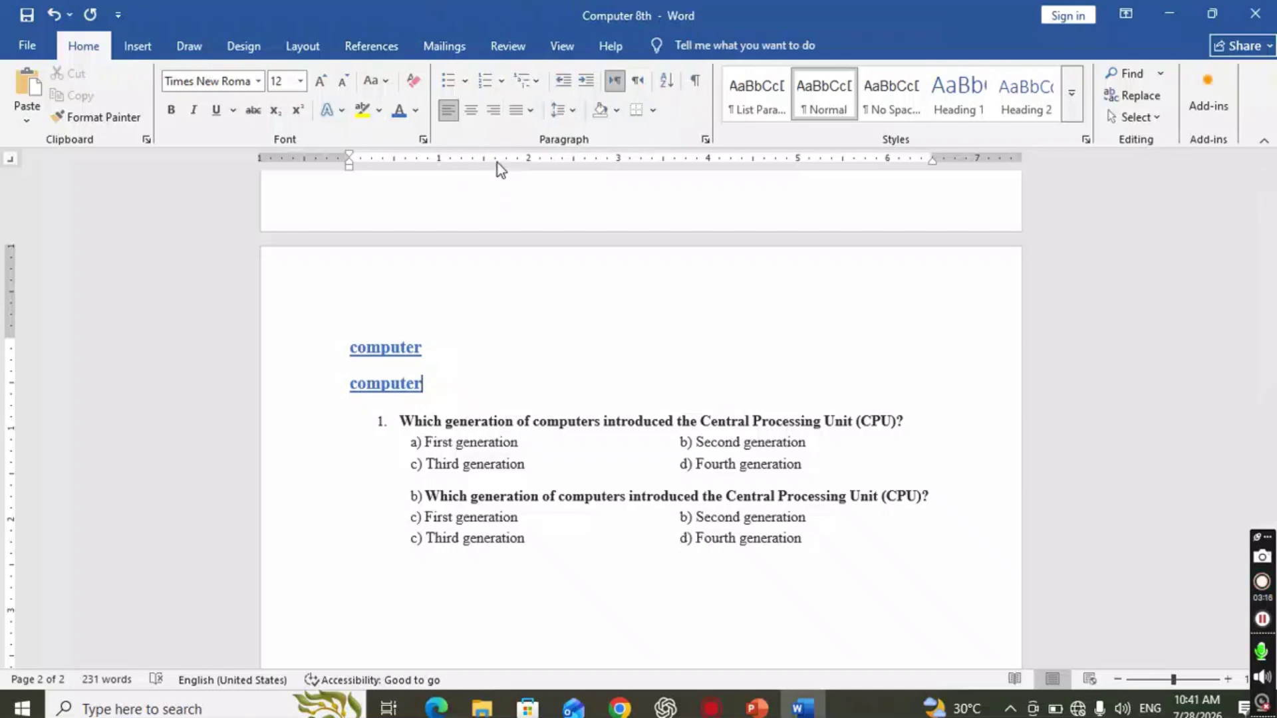
Collapse the ribbon and restore it with the Show Tabs and Commands display option
click(1264, 142)
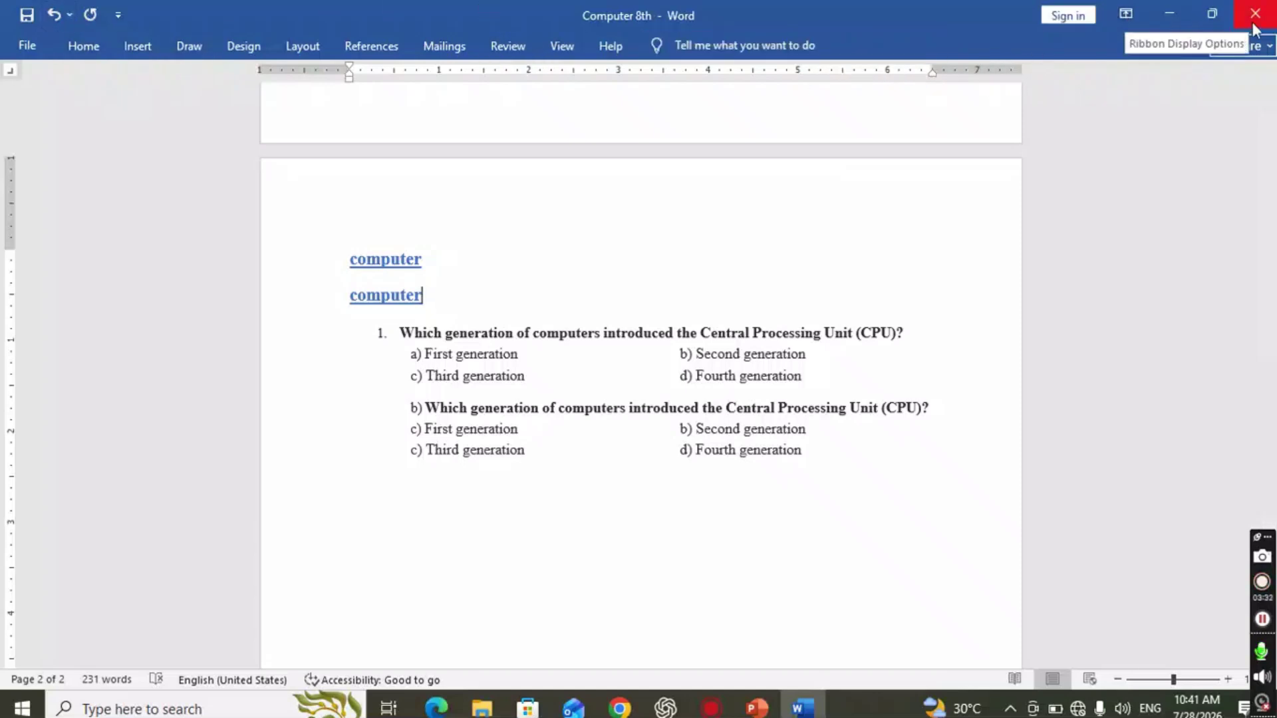
click(1124, 14)
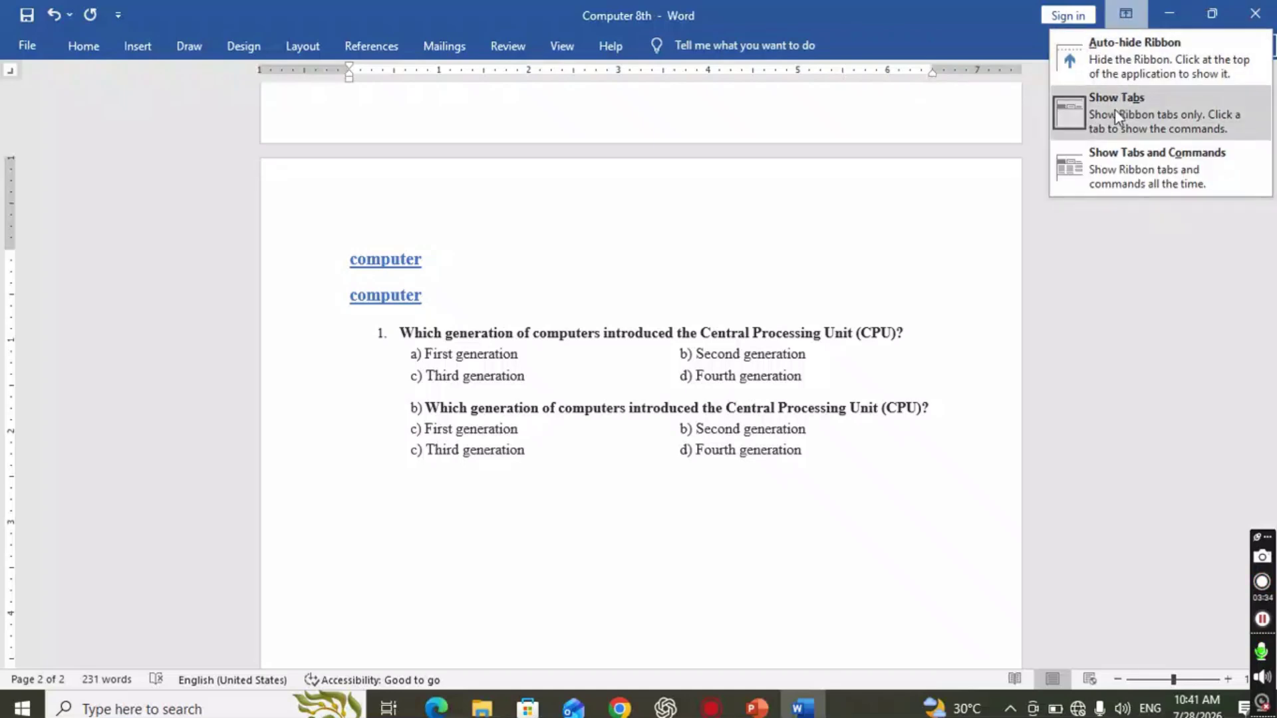
click(1112, 156)
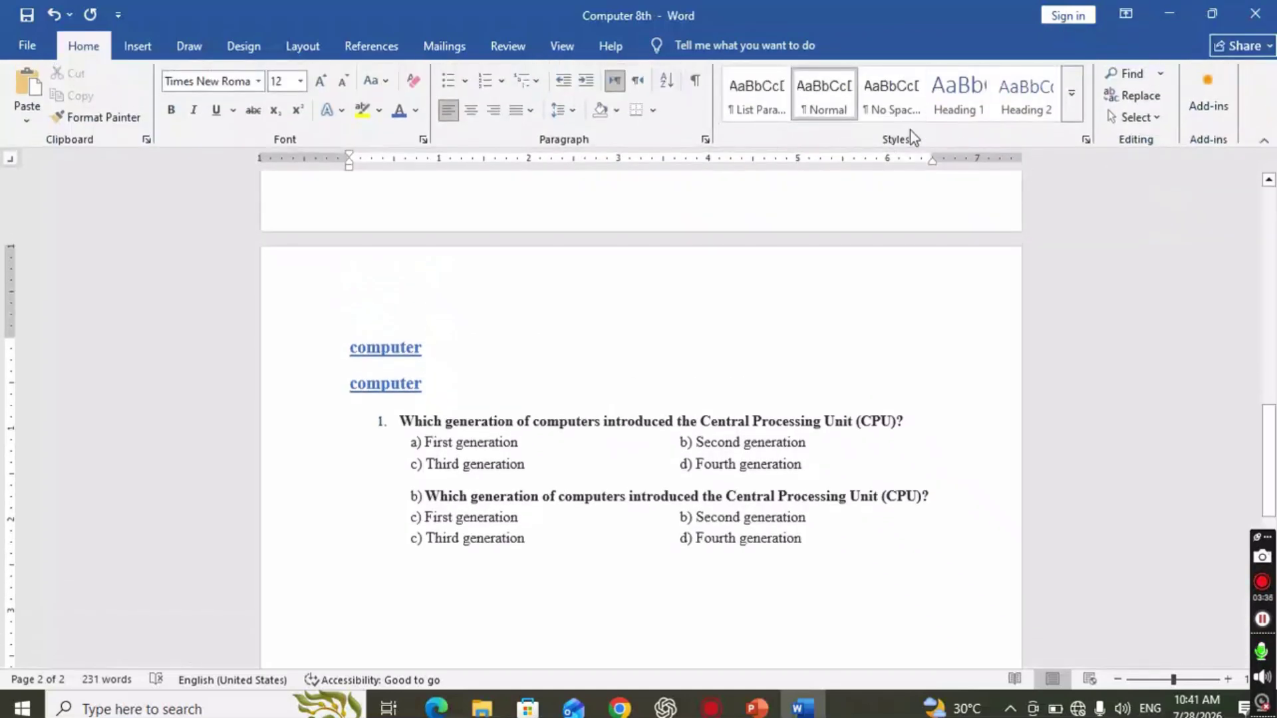
Set the ribbon to Auto-hide, reveal it temporarily, and return it to Show Tabs and Commands
click(1125, 15)
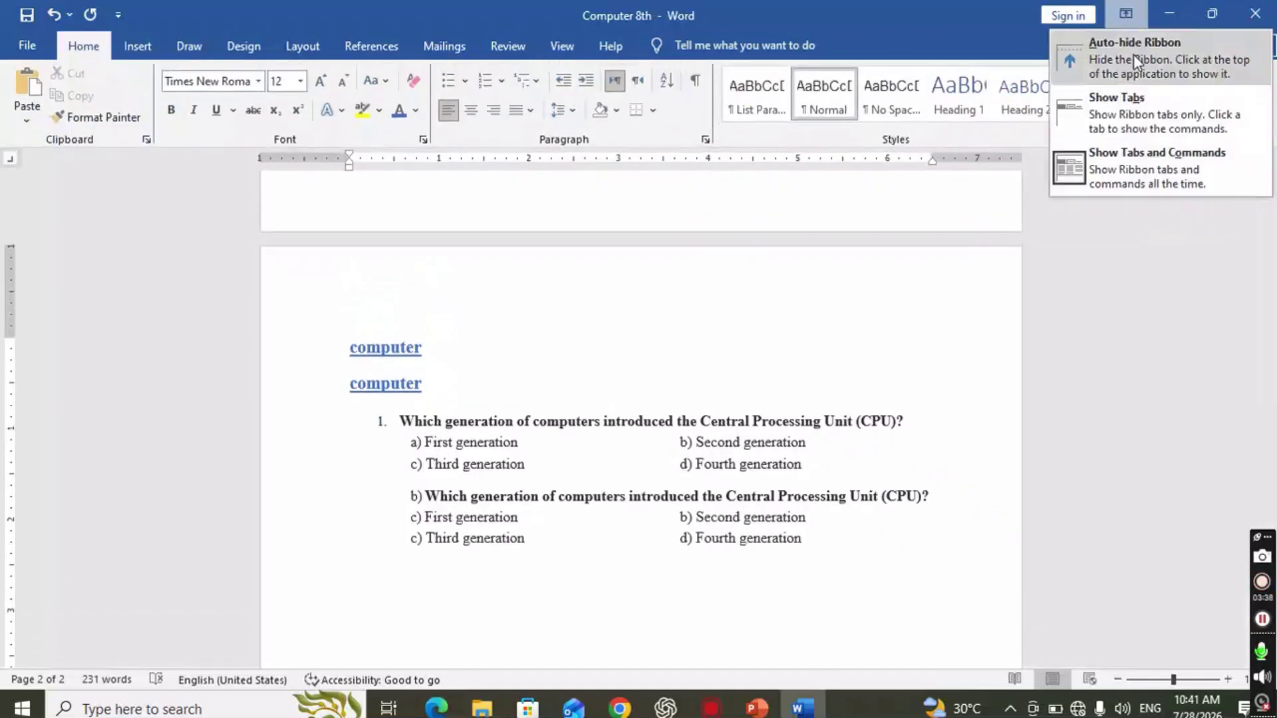
click(1133, 54)
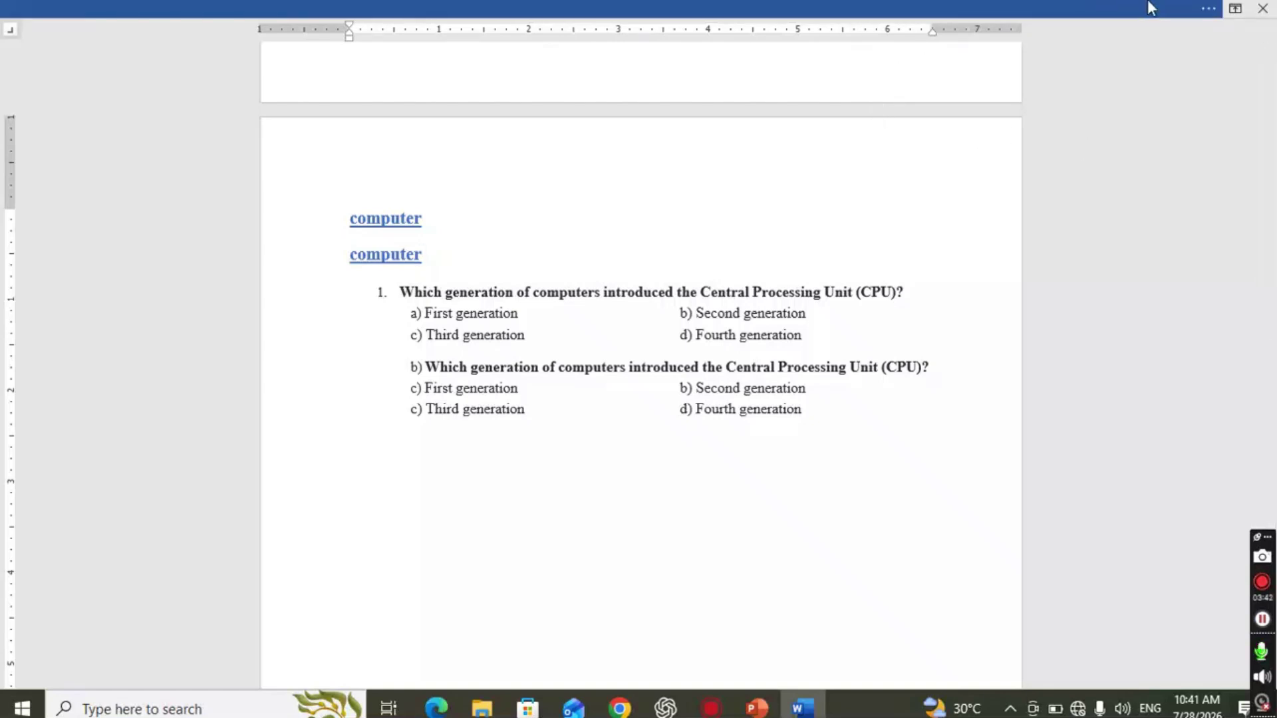
click(1209, 11)
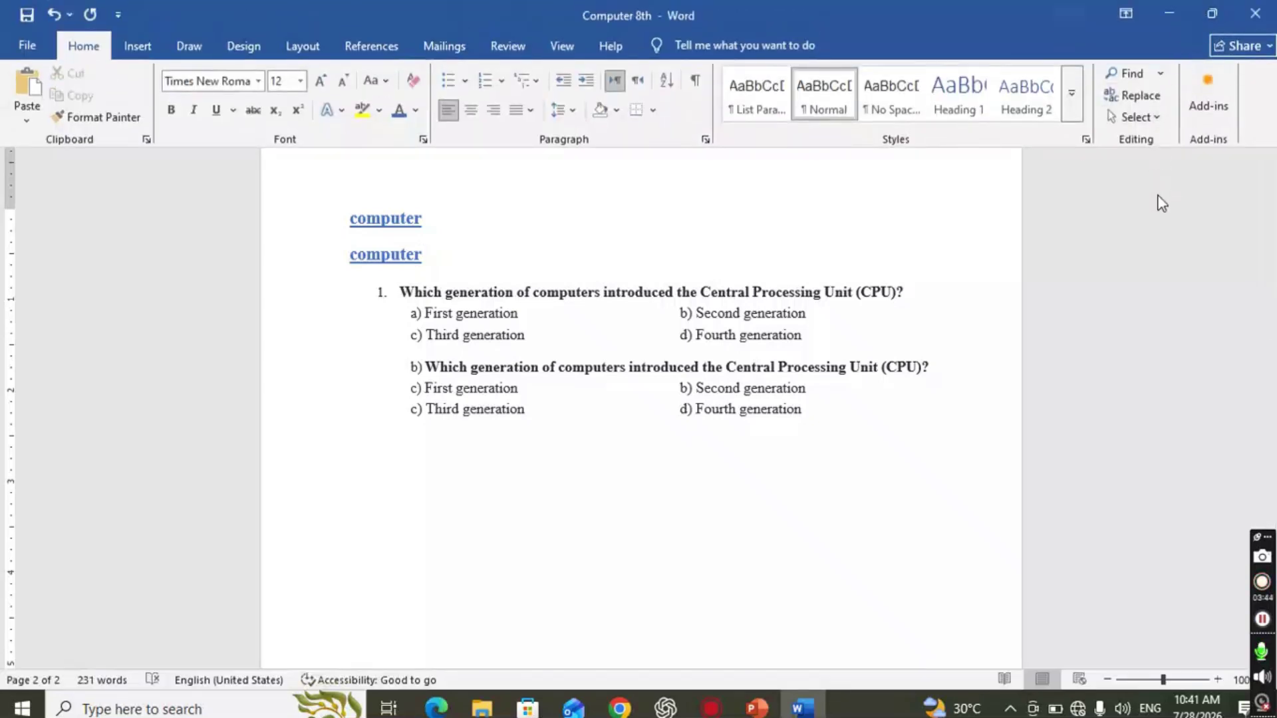
click(1125, 13)
click(1119, 178)
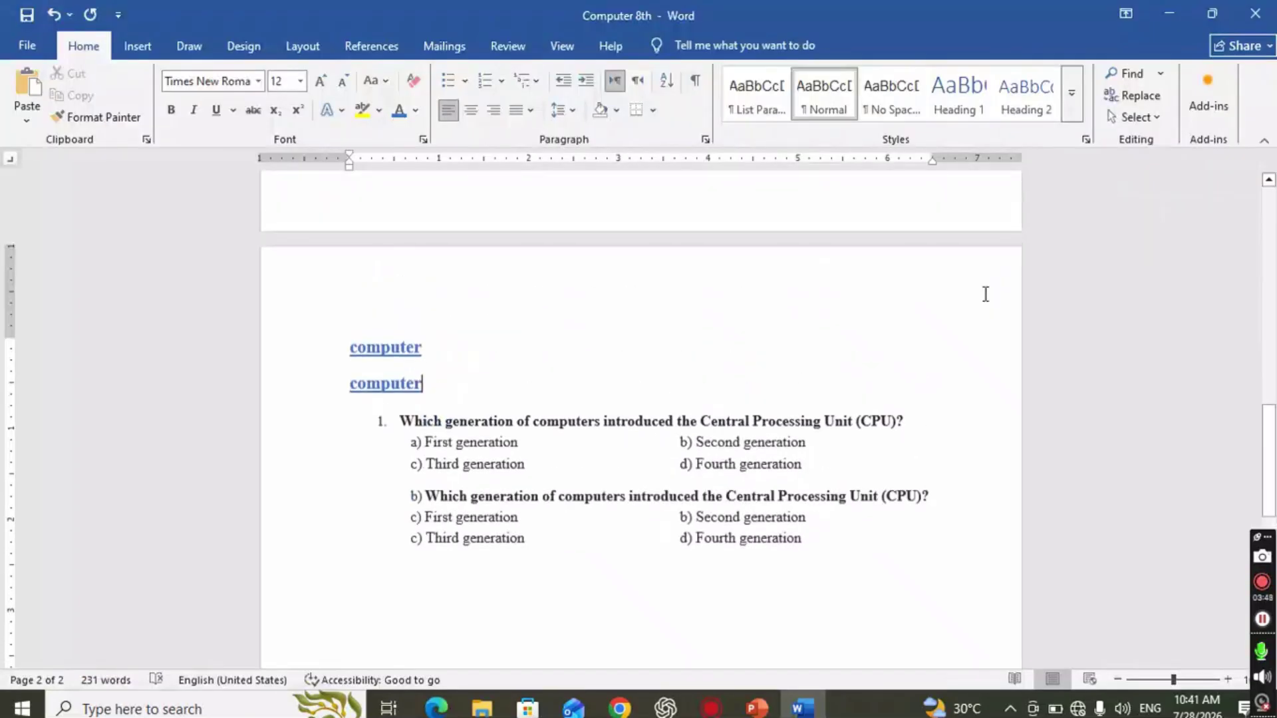